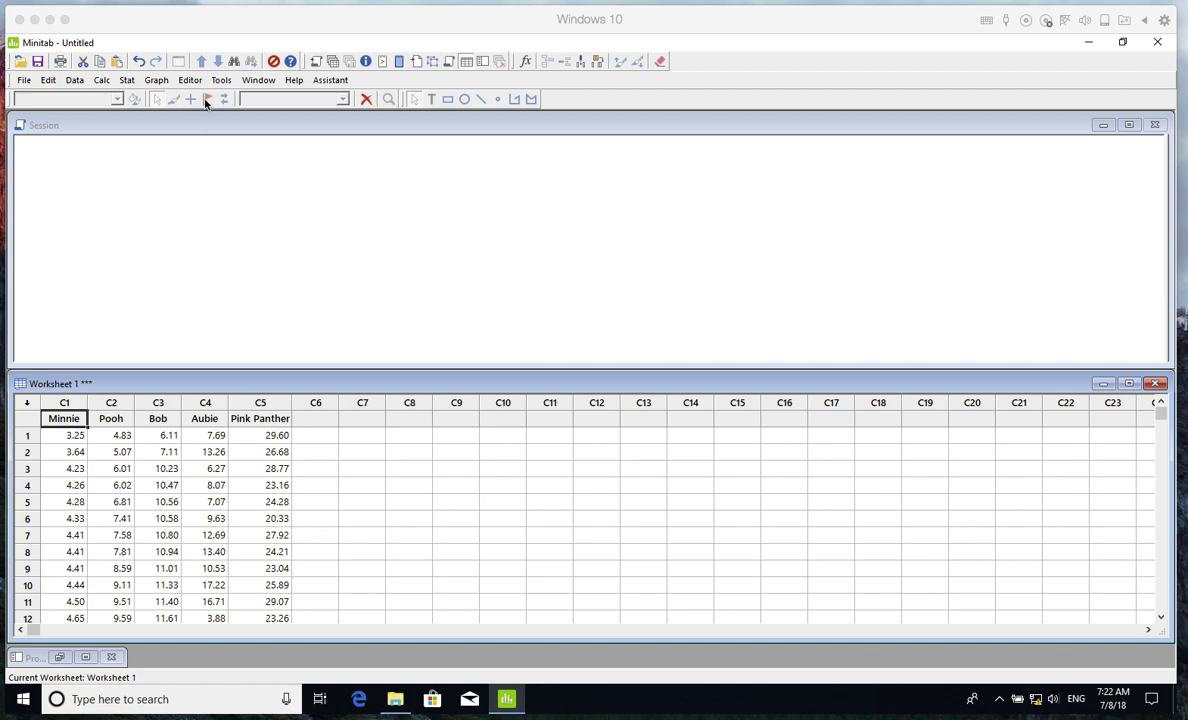
Step: Start a One-Way ANOVA with responses in a separate column for each factor level
{"action": "left_click", "coordinate": [126, 84]}
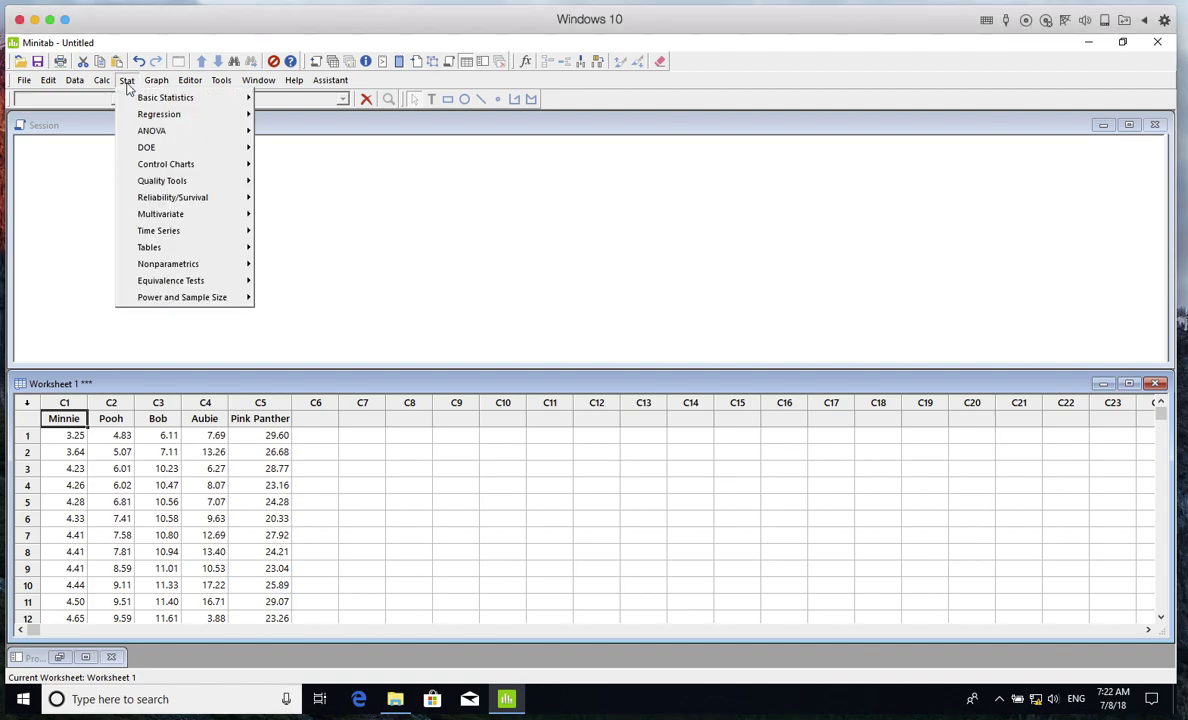
{"action": "mouse_move", "coordinate": [190, 132]}
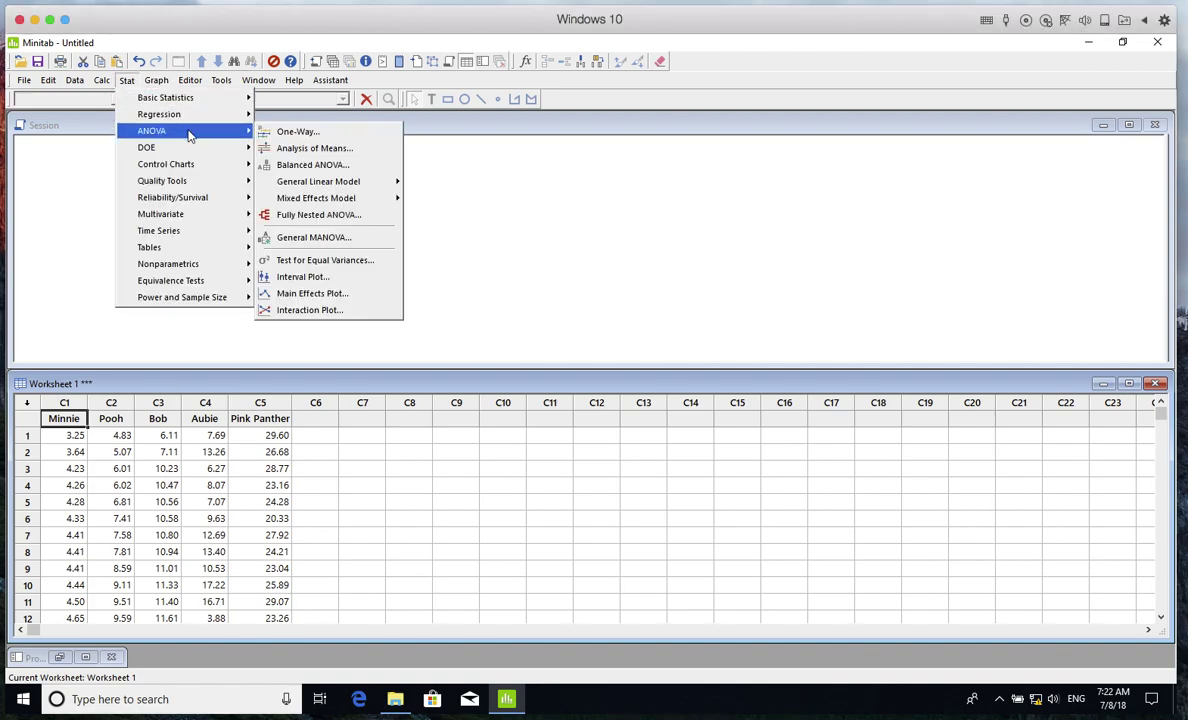
{"action": "left_click", "coordinate": [326, 136]}
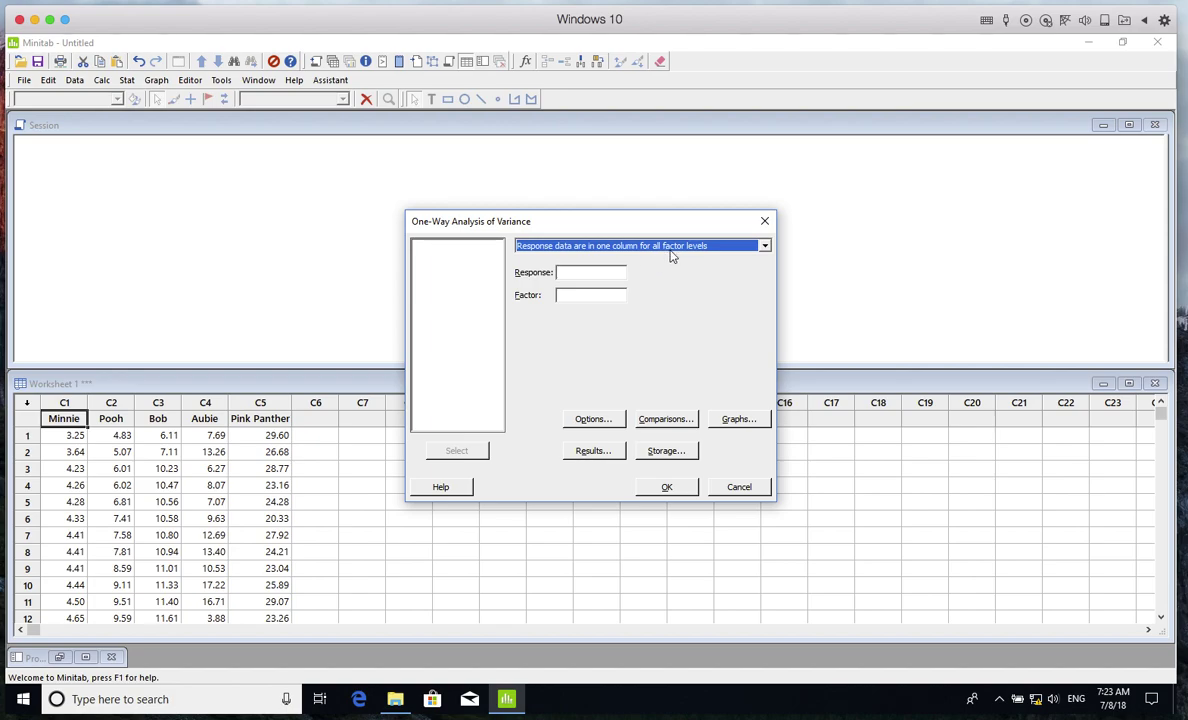
{"action": "left_click", "coordinate": [670, 250]}
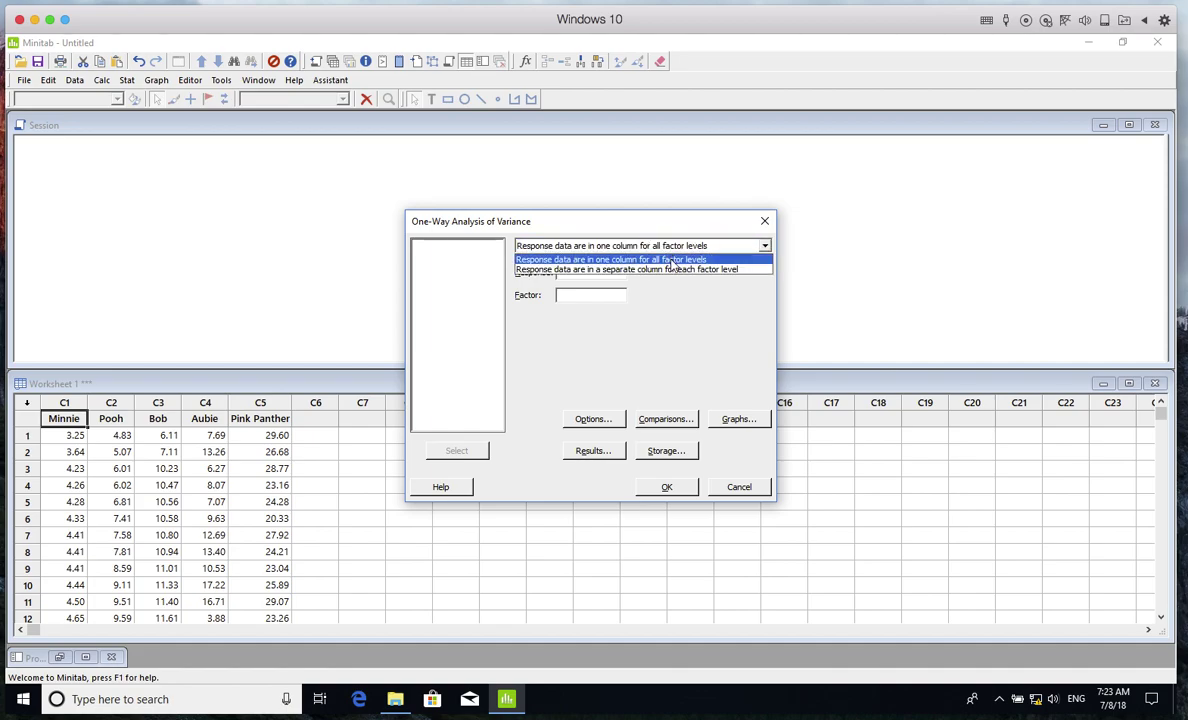
{"action": "left_click", "coordinate": [725, 270]}
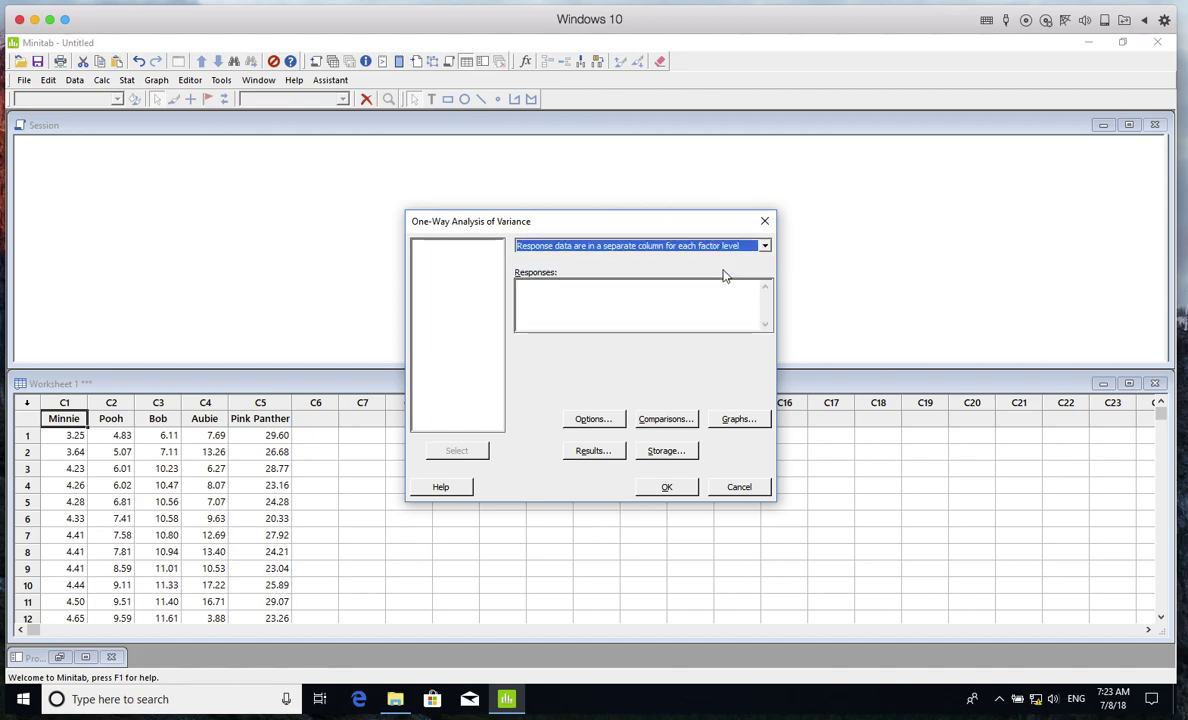
{"action": "left_click", "coordinate": [597, 299]}
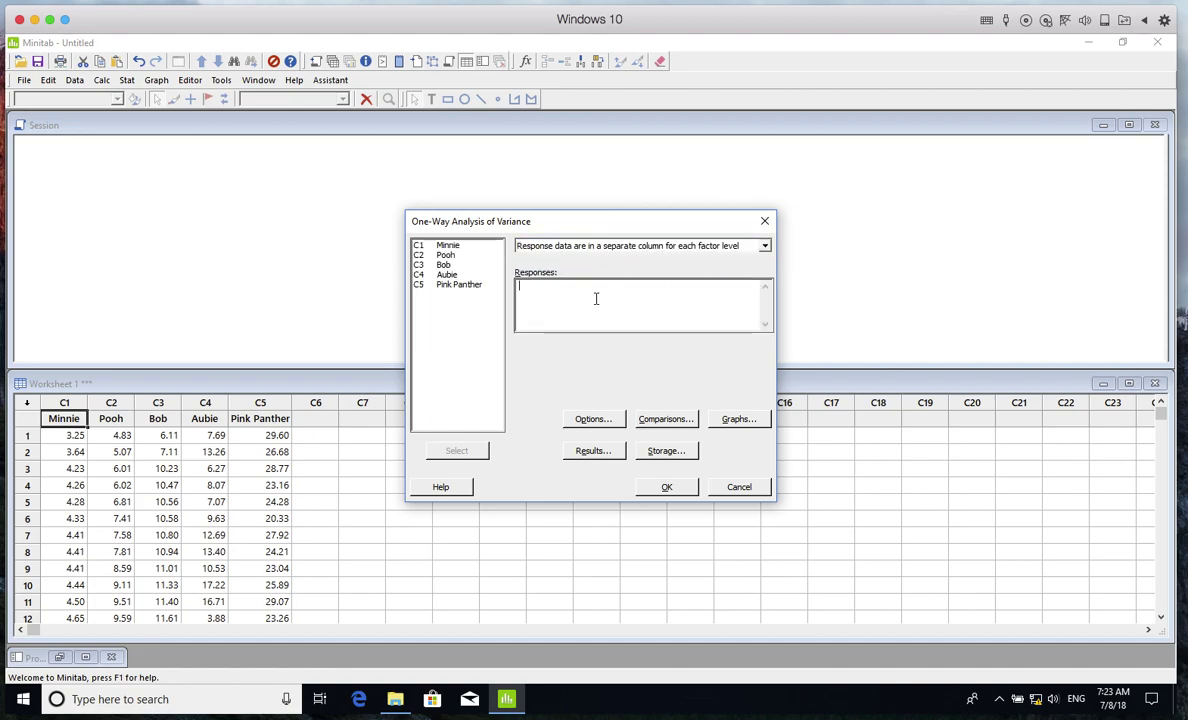
{"action": "left_click", "coordinate": [577, 298]}
Step: Add Minnie, Pooh, Bob, Aubie and Pink Panther as responses and bring up Options
{"action": "double_click", "coordinate": [447, 245]}
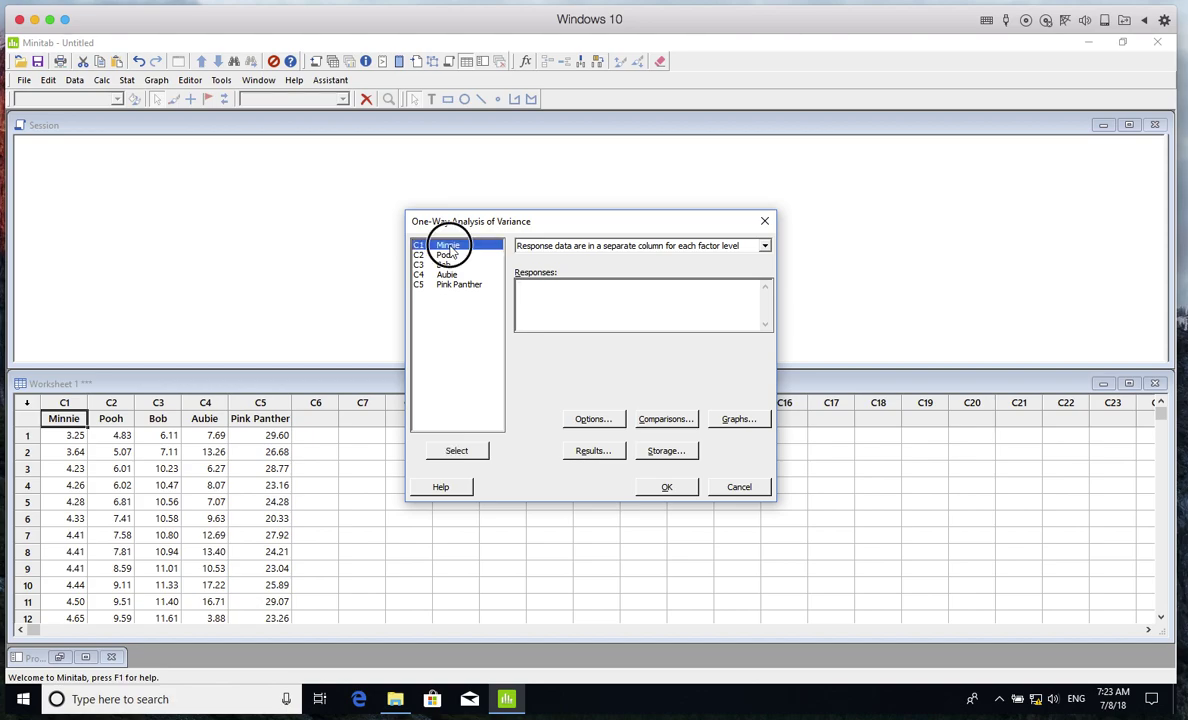
{"action": "double_click", "coordinate": [445, 255]}
{"action": "left_click", "coordinate": [445, 265]}
{"action": "double_click", "coordinate": [445, 265]}
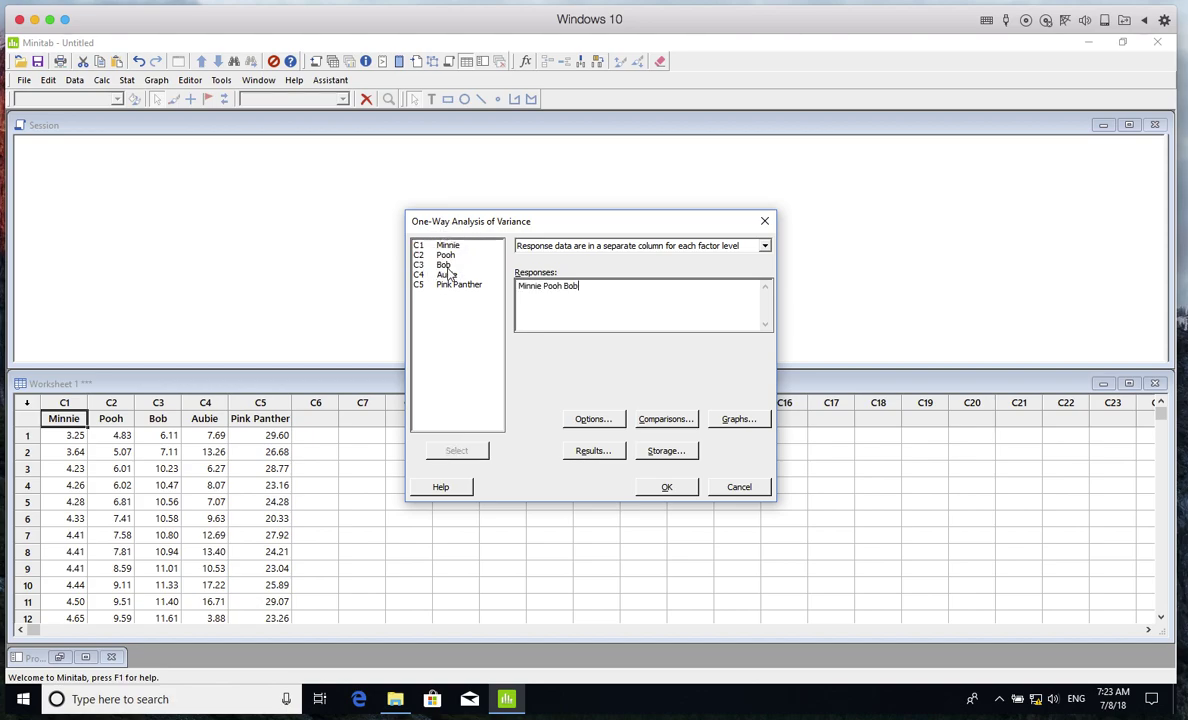
{"action": "double_click", "coordinate": [446, 274]}
{"action": "double_click", "coordinate": [456, 285]}
{"action": "left_click", "coordinate": [590, 422]}
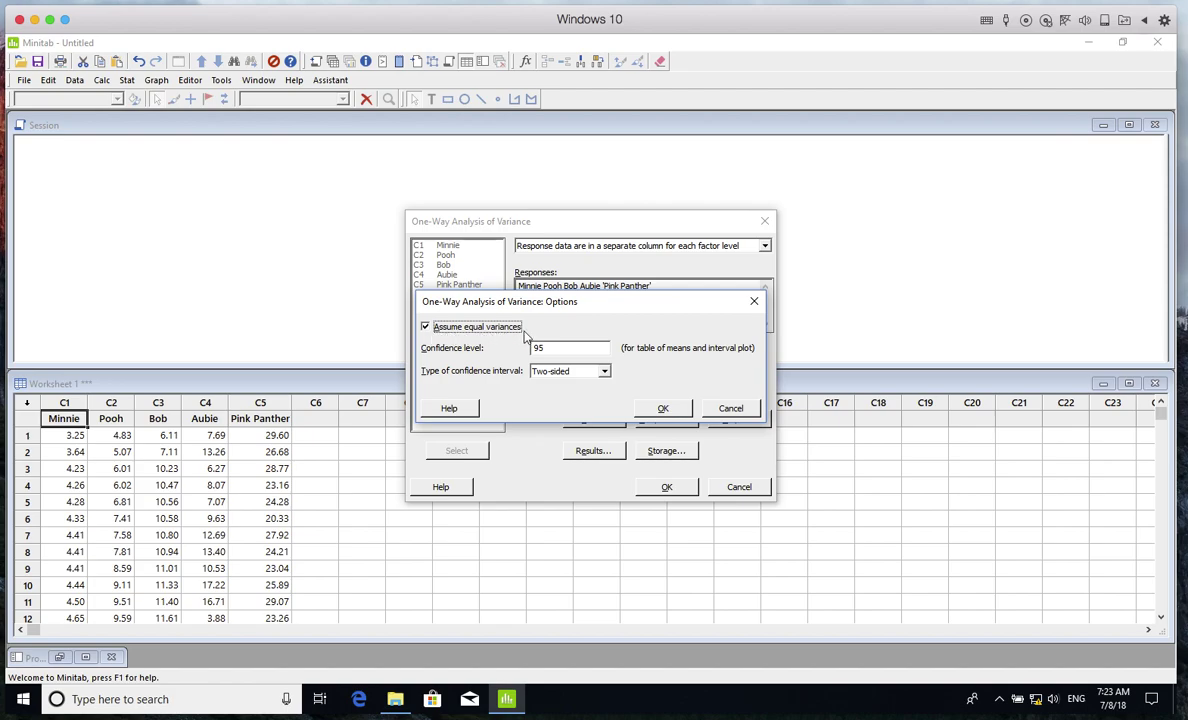
Step: Keep equal variances at 95% confidence and enable Tukey comparisons
{"action": "left_click", "coordinate": [661, 410]}
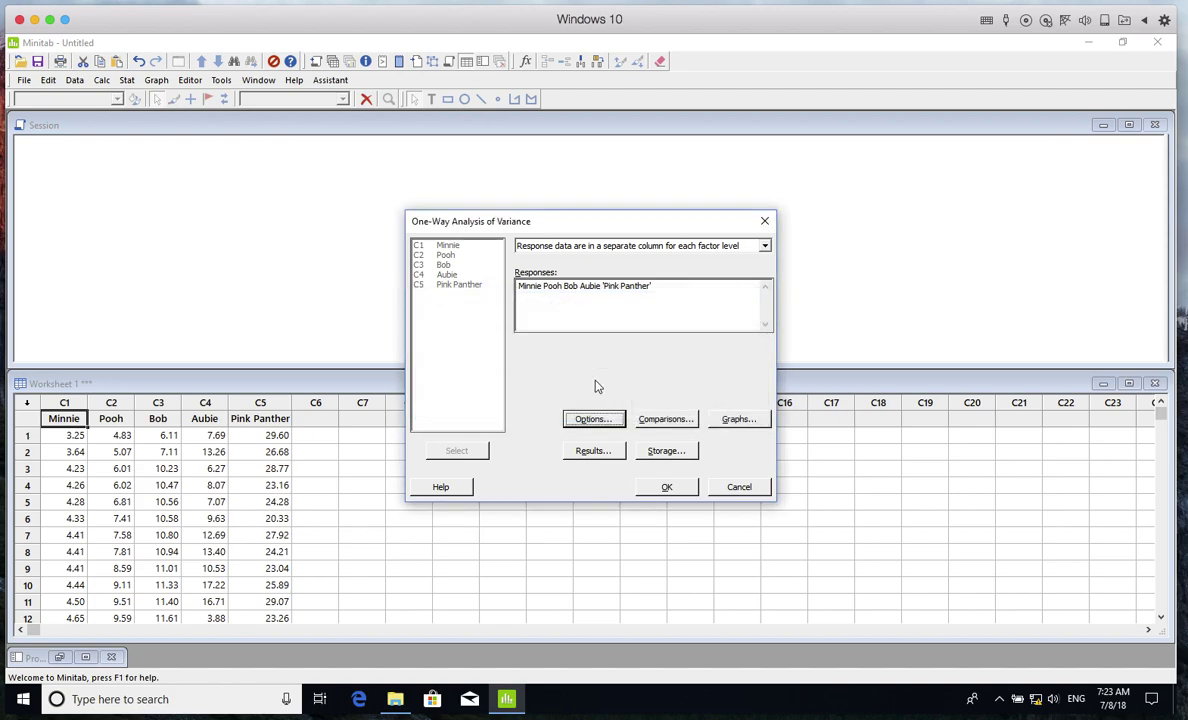
{"action": "left_click", "coordinate": [665, 418]}
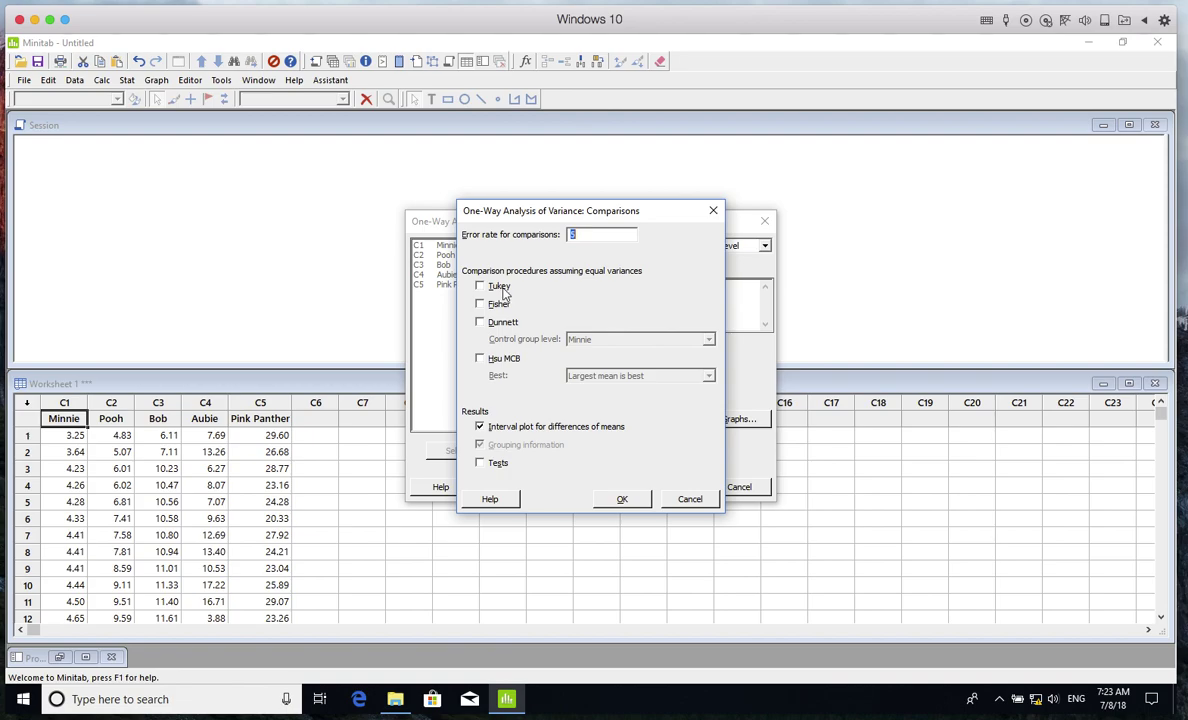
{"action": "left_click", "coordinate": [500, 288]}
Step: Add Fisher, Dunnett (Minnie as control), Hsu MCB comparisons and tests, then confirm
{"action": "left_click", "coordinate": [502, 305]}
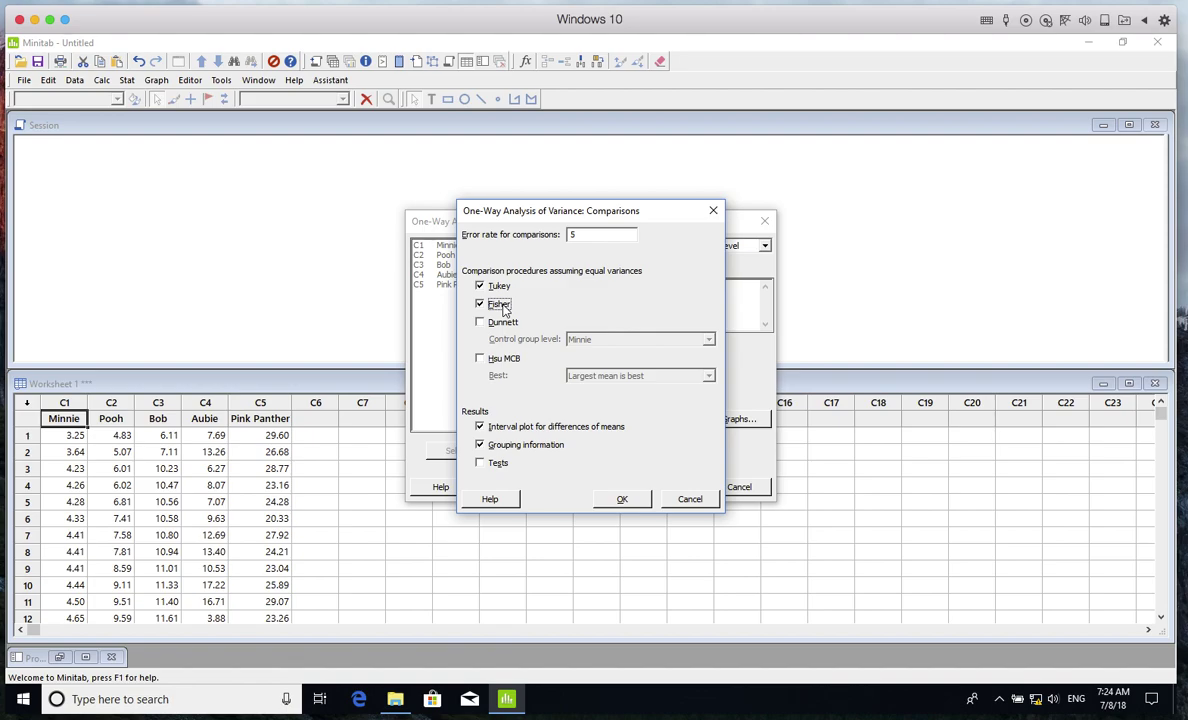
{"action": "left_click", "coordinate": [501, 322]}
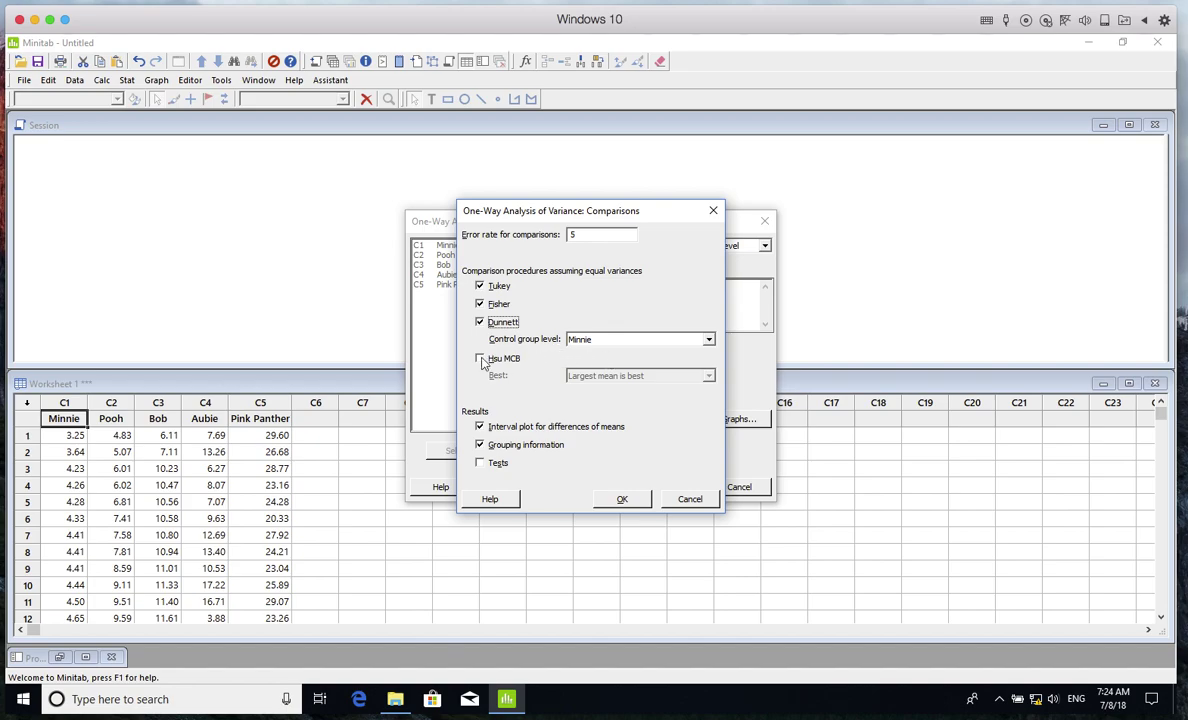
{"action": "left_click", "coordinate": [481, 360]}
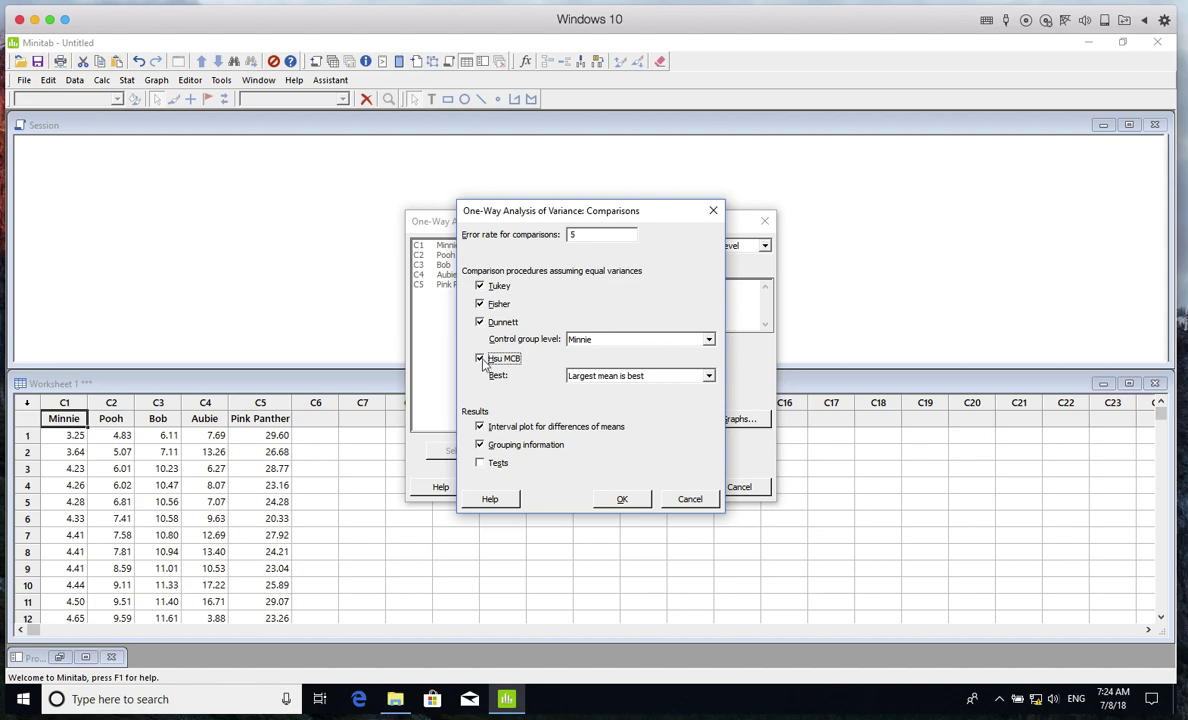
{"action": "left_click", "coordinate": [480, 464]}
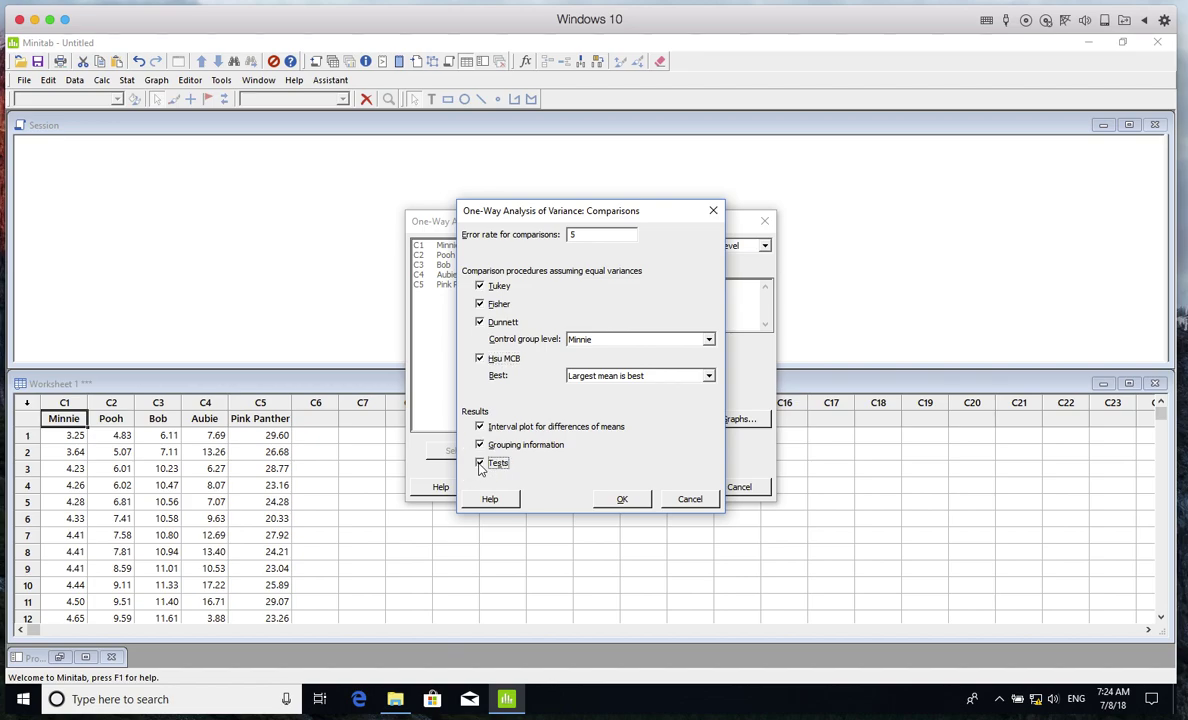
{"action": "left_click", "coordinate": [620, 499]}
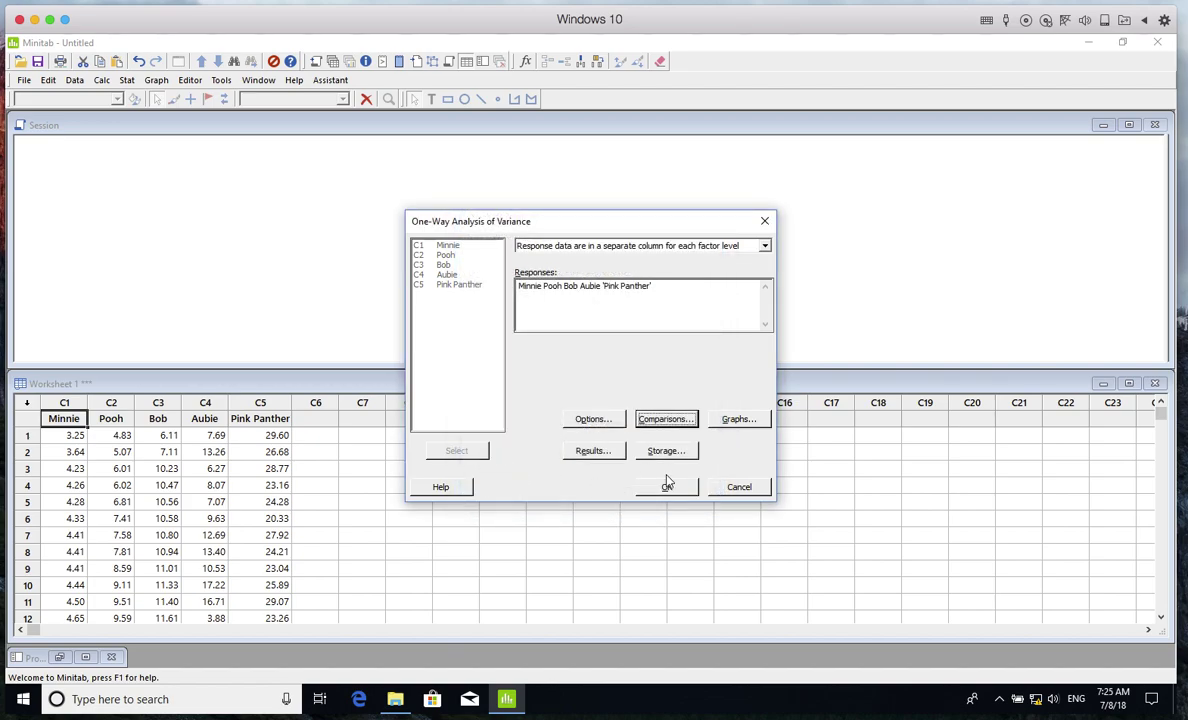
Step: Run the one-way ANOVA and move the Interval Plot window to the right
{"action": "left_click", "coordinate": [666, 489]}
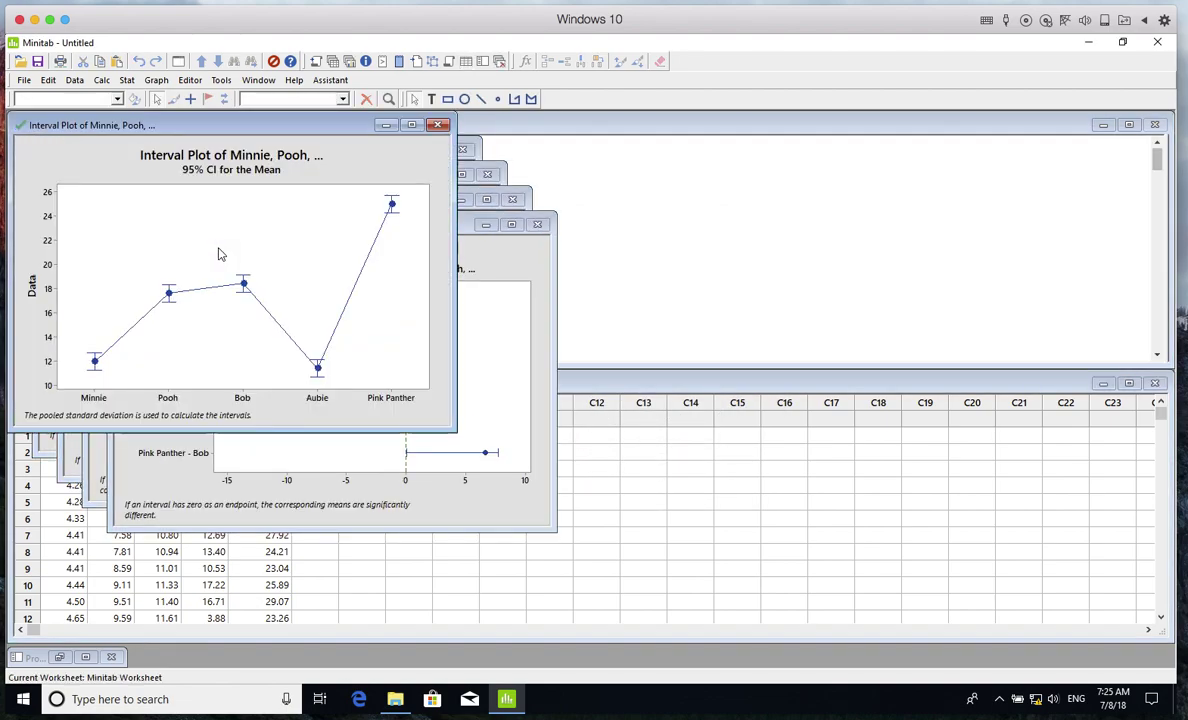
{"action": "left_click", "coordinate": [224, 126]}
{"action": "left_click_drag", "start_coordinate": [224, 126], "coordinate": [837, 152]}
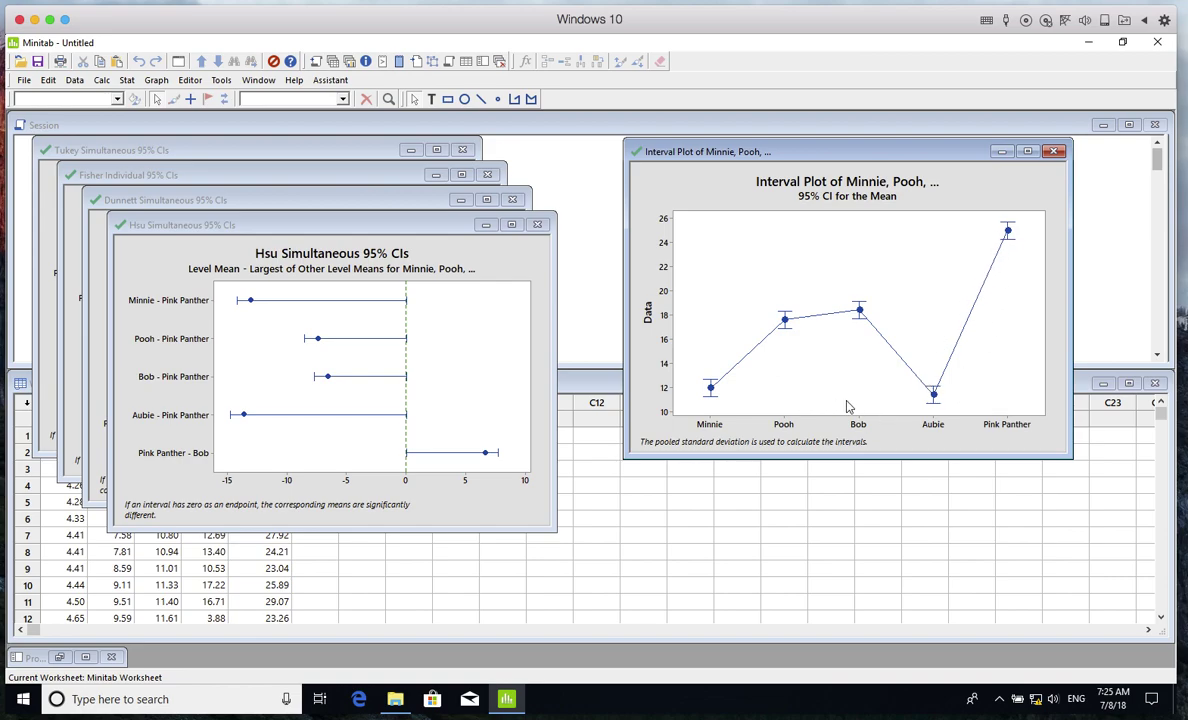
{"action": "mouse_move", "coordinate": [933, 403]}
{"action": "left_click", "coordinate": [289, 227]}
Step: Move the Hsu, Dunnett, Fisher and Tukey comparison plots to the right one by one
{"action": "left_click_drag", "start_coordinate": [289, 227], "coordinate": [808, 186]}
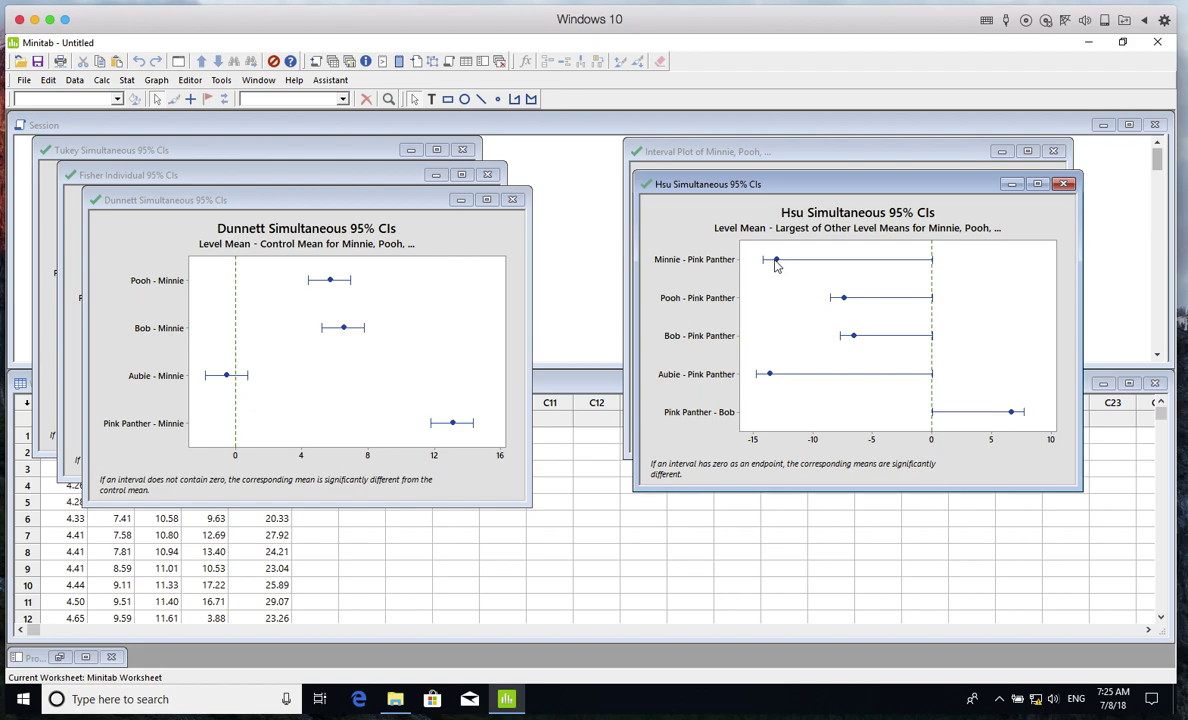
{"action": "mouse_move", "coordinate": [776, 264]}
{"action": "left_click_drag", "start_coordinate": [380, 208], "coordinate": [968, 227]}
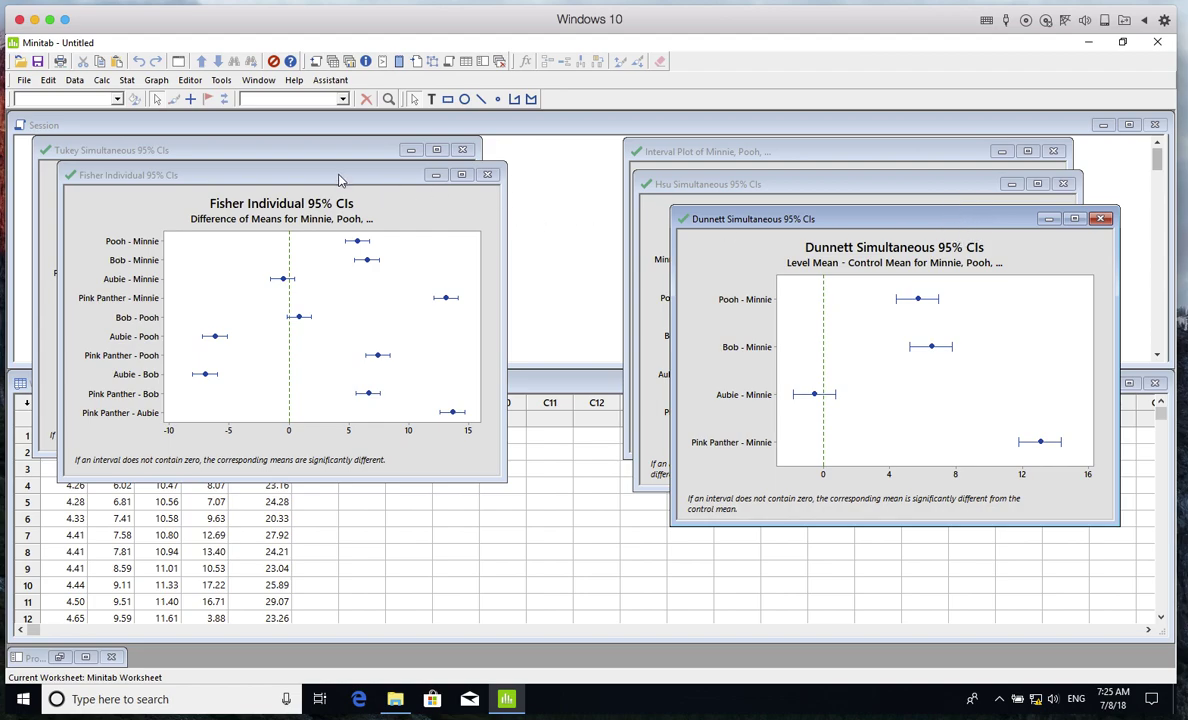
{"action": "left_click_drag", "start_coordinate": [345, 177], "coordinate": [896, 231]}
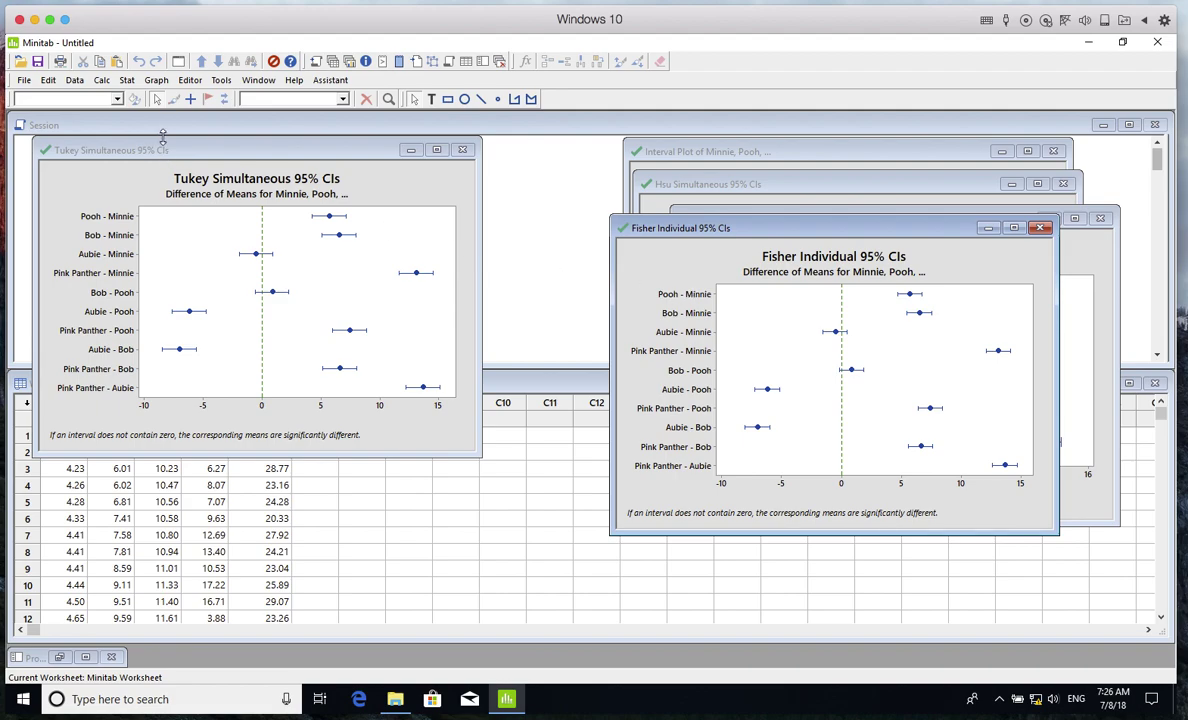
{"action": "left_click_drag", "start_coordinate": [165, 152], "coordinate": [835, 300]}
{"action": "left_click", "coordinate": [432, 258]}
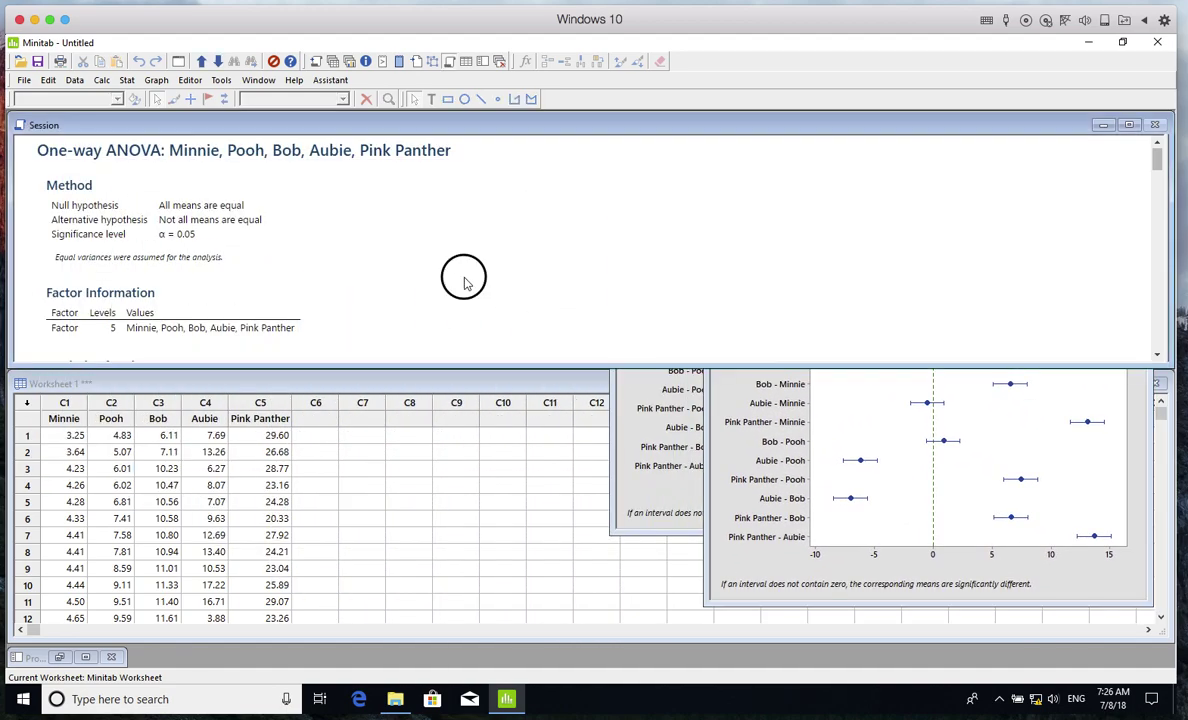
{"action": "scroll", "coordinate": [425, 285], "scroll_direction": "down", "scroll_amount": 3}
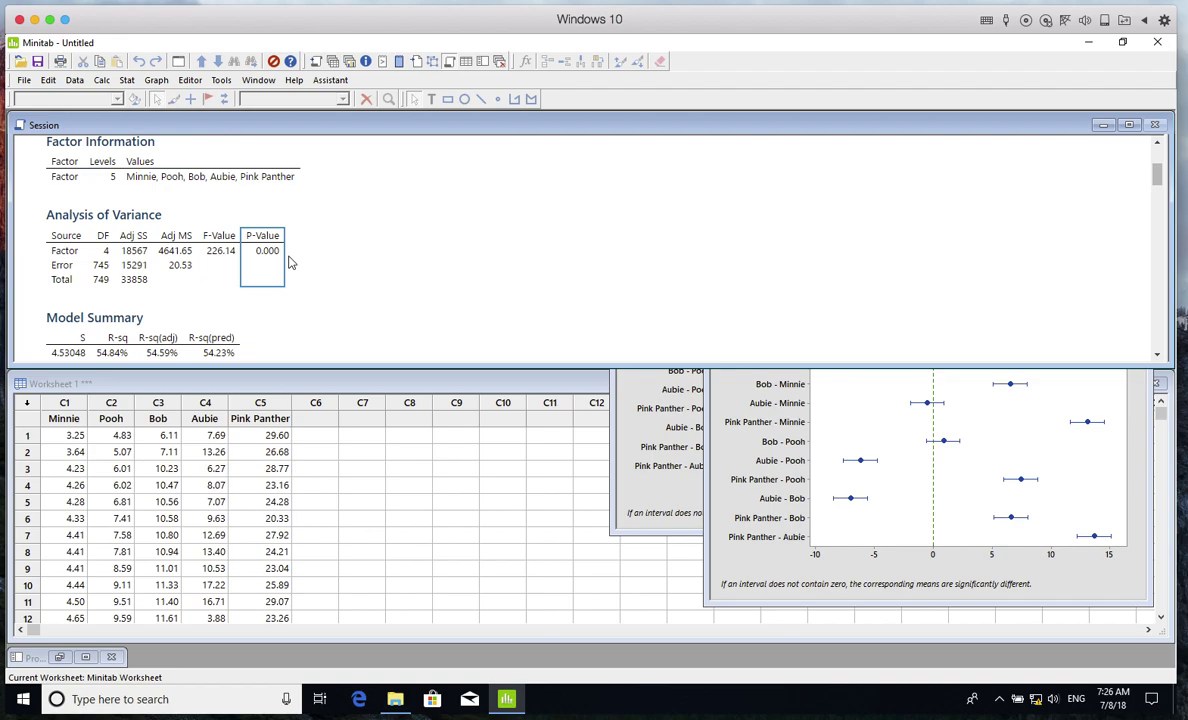
{"action": "scroll", "coordinate": [290, 262], "scroll_direction": "up", "scroll_amount": 5}
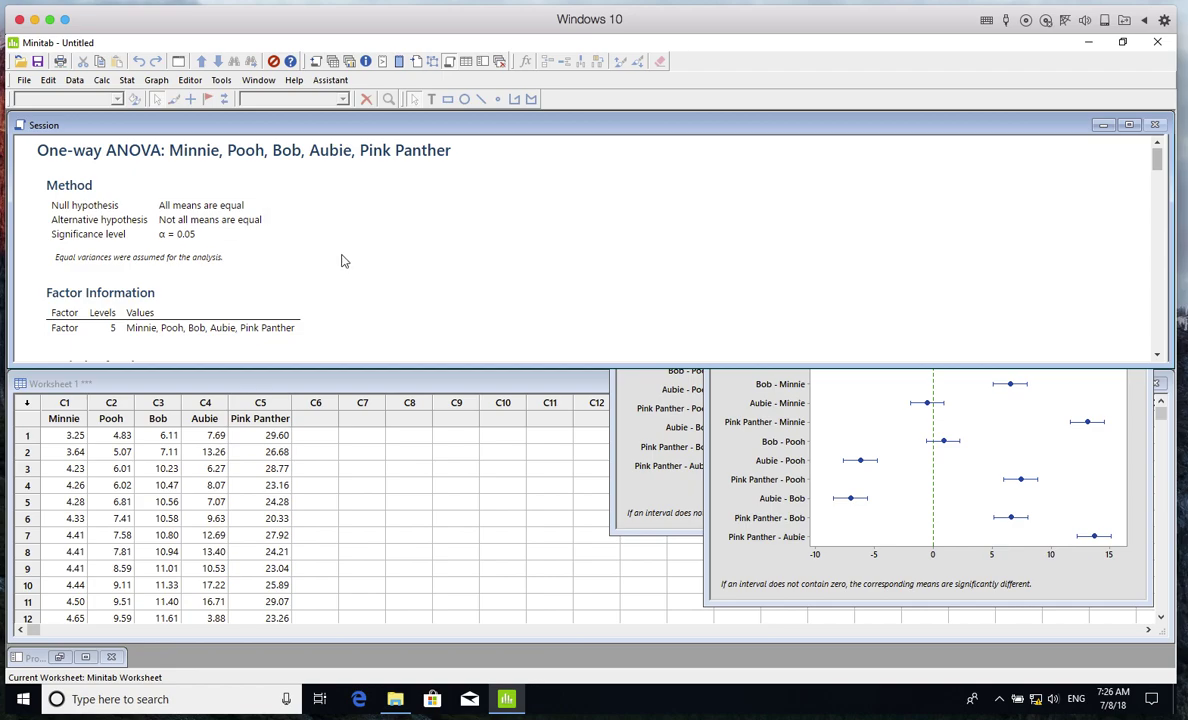
{"action": "left_click", "coordinate": [614, 438]}
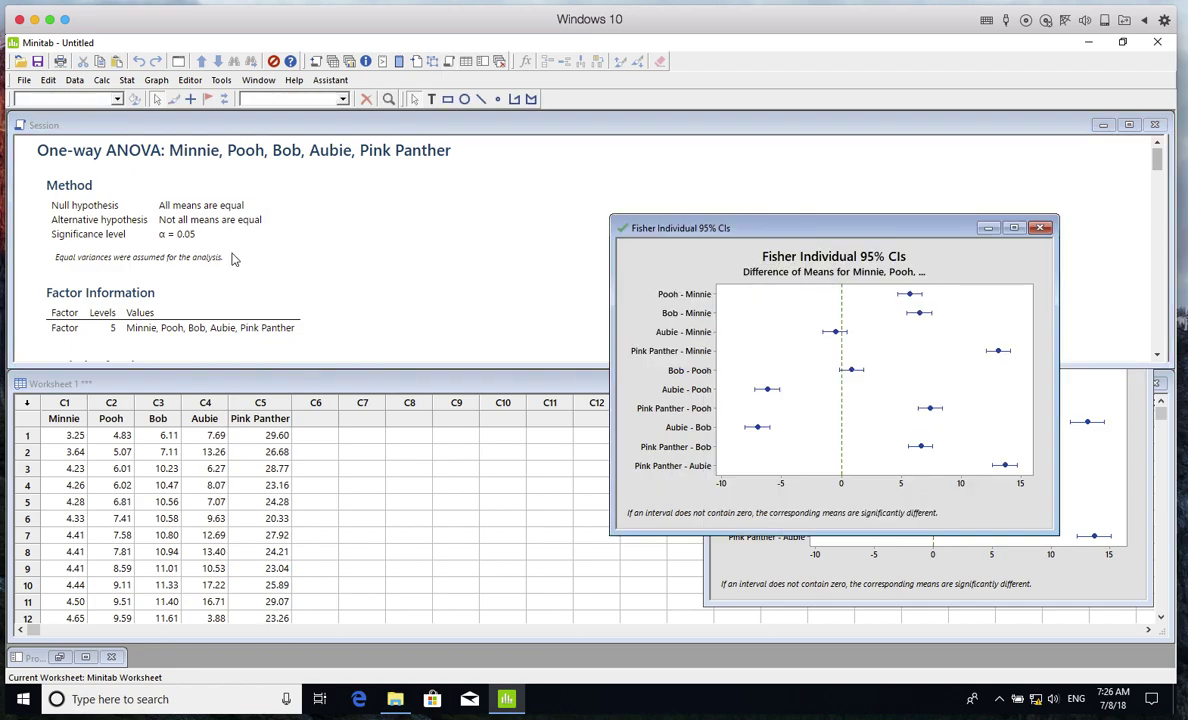
Step: Scroll the Session output to the Means table, Aubie 11.376 to Pink Panther 25.008
{"action": "scroll", "coordinate": [233, 259], "scroll_direction": "down", "scroll_amount": 5}
{"action": "scroll", "coordinate": [233, 259], "scroll_direction": "down", "scroll_amount": 5}
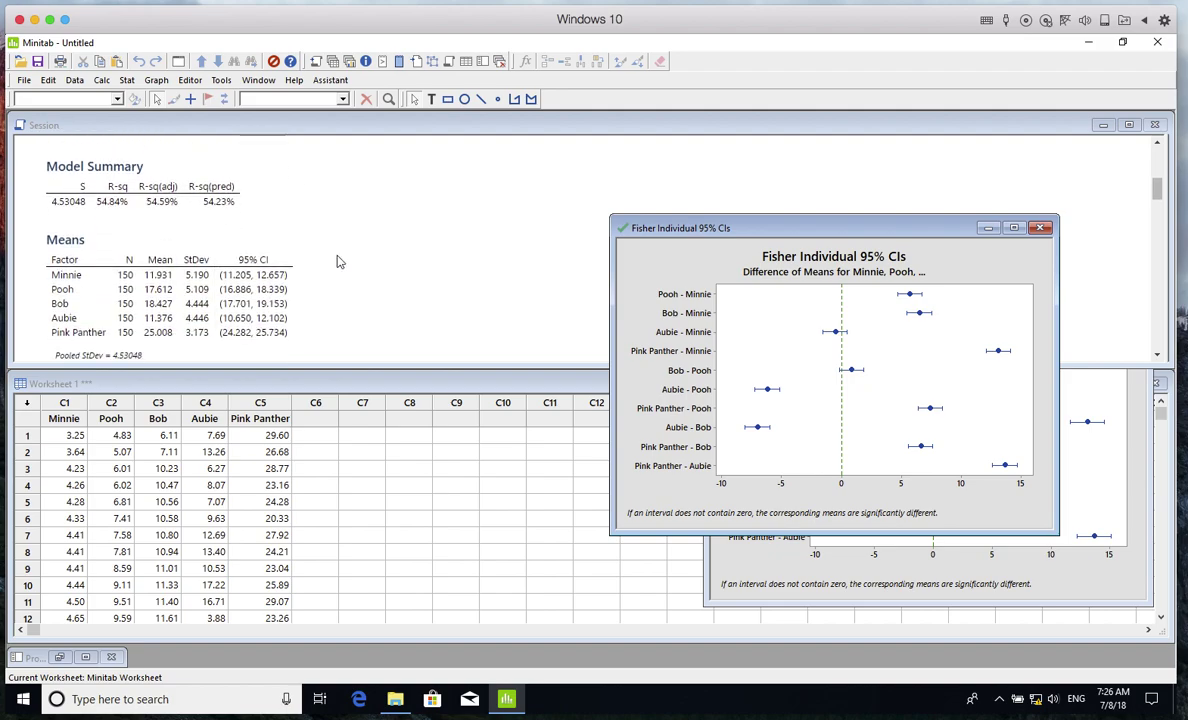
{"action": "scroll", "coordinate": [337, 261], "scroll_direction": "down", "scroll_amount": 3}
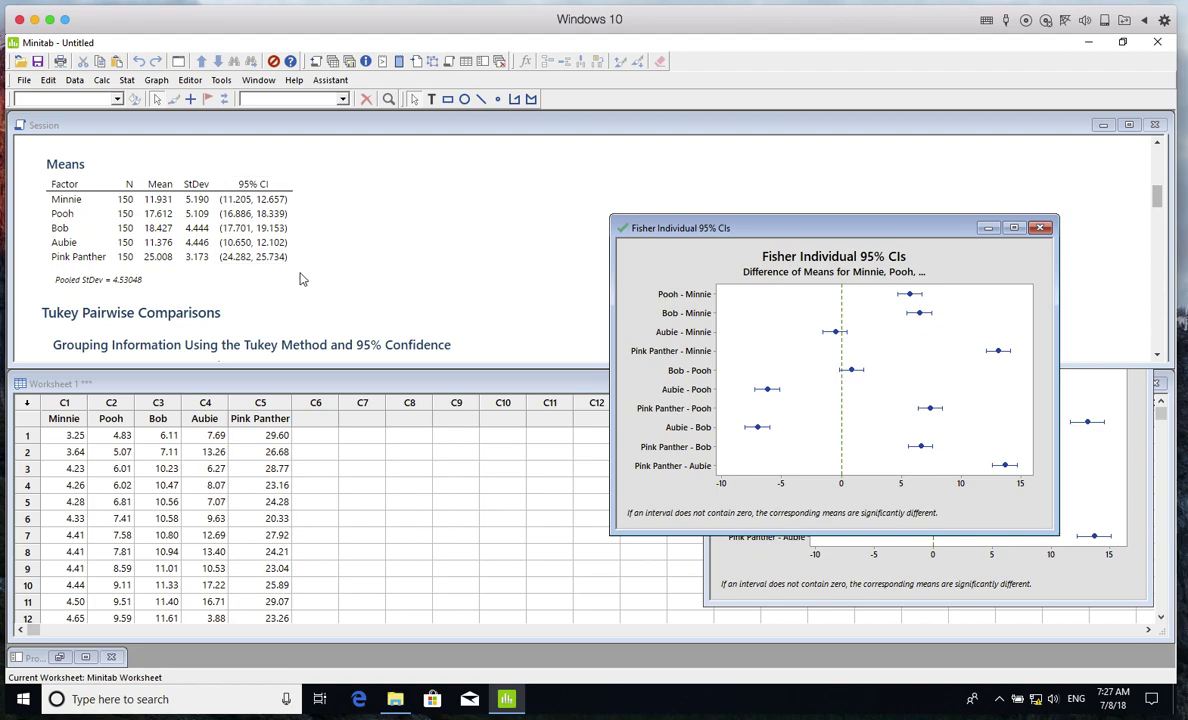
{"action": "scroll", "coordinate": [303, 279], "scroll_direction": "down", "scroll_amount": 5}
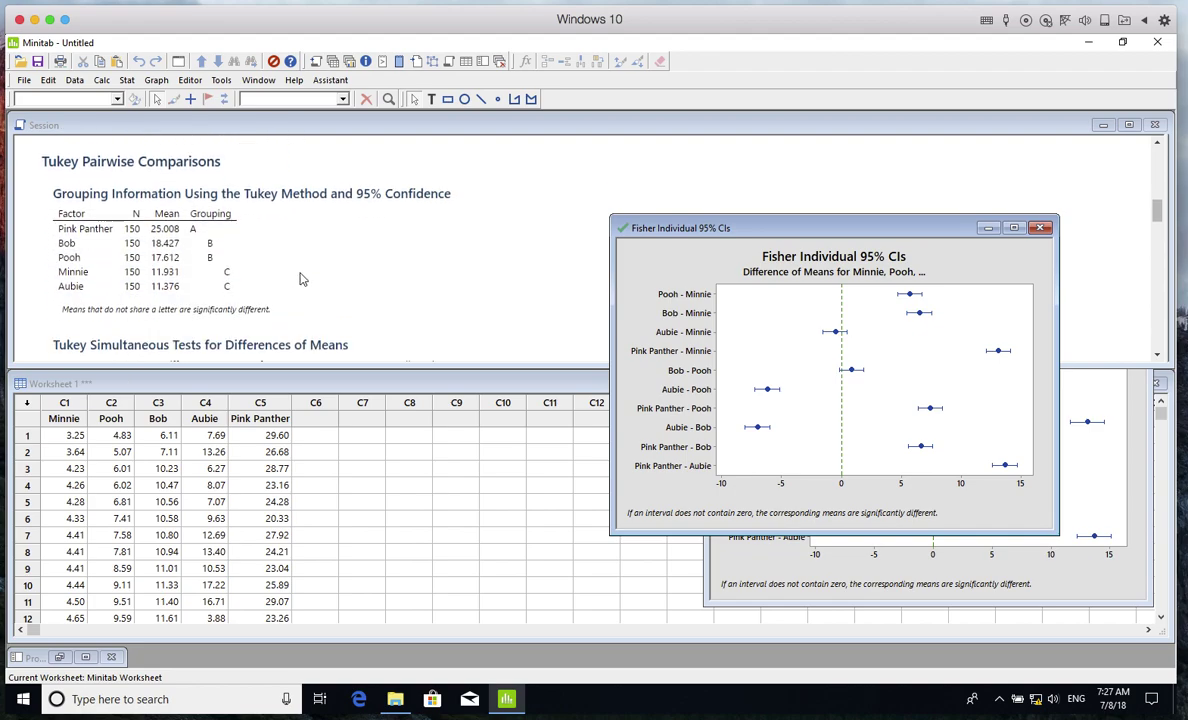
{"action": "scroll", "coordinate": [303, 279], "scroll_direction": "down", "scroll_amount": 2}
{"action": "scroll", "coordinate": [300, 280], "scroll_direction": "up", "scroll_amount": 2}
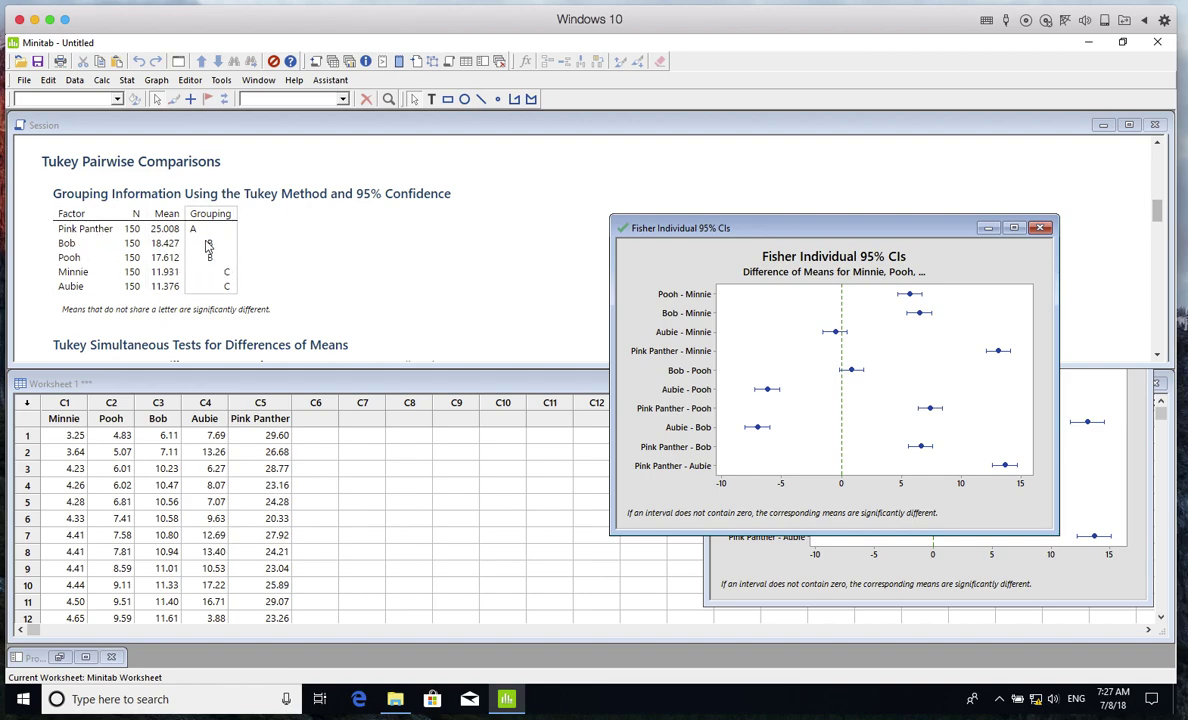
{"action": "scroll", "coordinate": [208, 245], "scroll_direction": "down", "scroll_amount": 5}
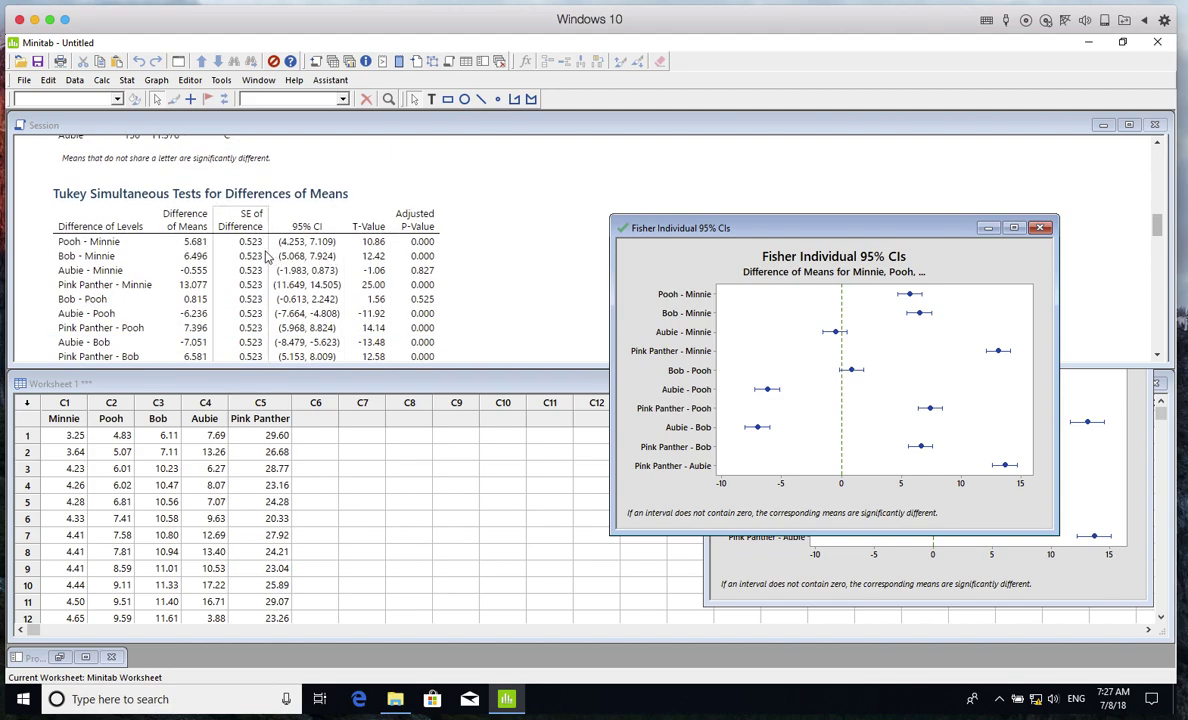
{"action": "scroll", "coordinate": [266, 256], "scroll_direction": "down", "scroll_amount": 3}
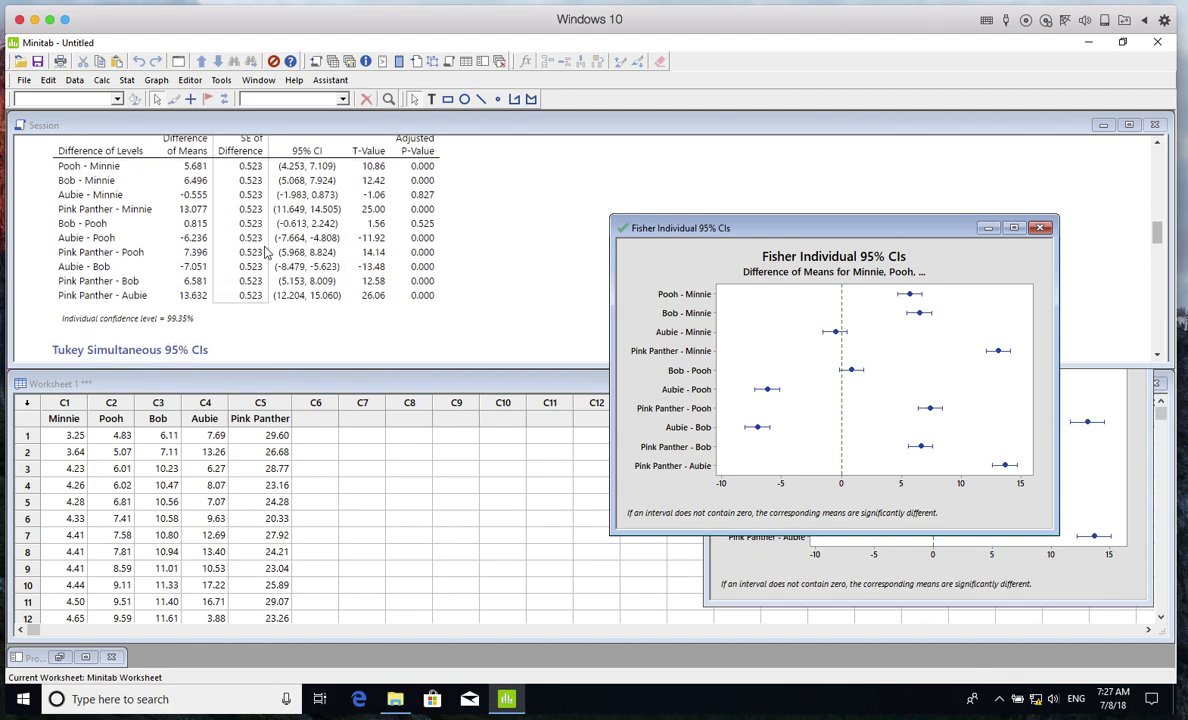
{"action": "scroll", "coordinate": [266, 254], "scroll_direction": "up", "scroll_amount": 3}
{"action": "scroll", "coordinate": [266, 252], "scroll_direction": "down", "scroll_amount": 3}
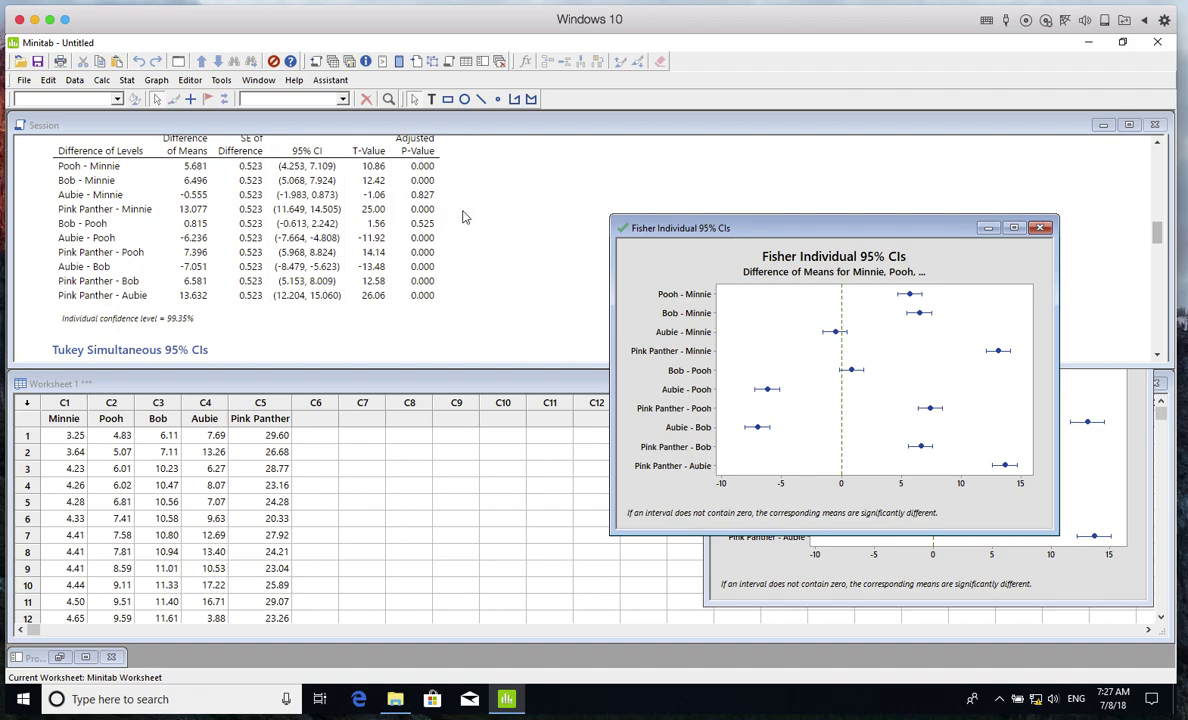
{"action": "scroll", "coordinate": [463, 216], "scroll_direction": "down", "scroll_amount": 5}
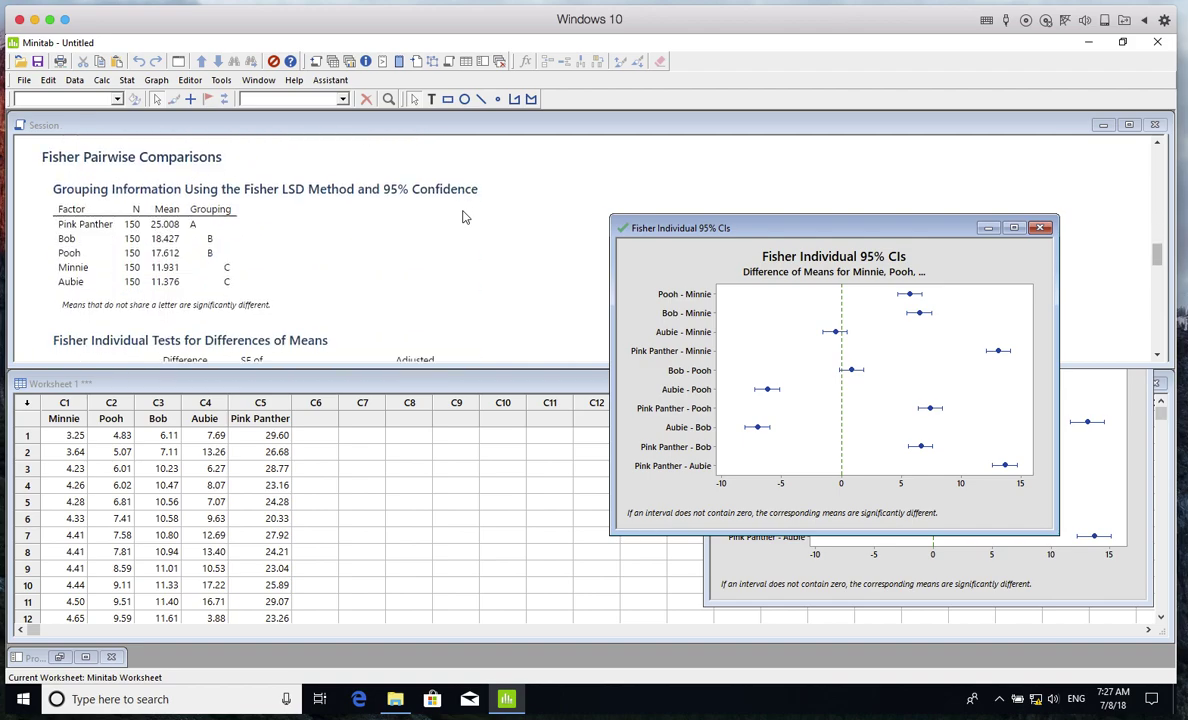
{"action": "scroll", "coordinate": [300, 250], "scroll_direction": "down", "scroll_amount": 3}
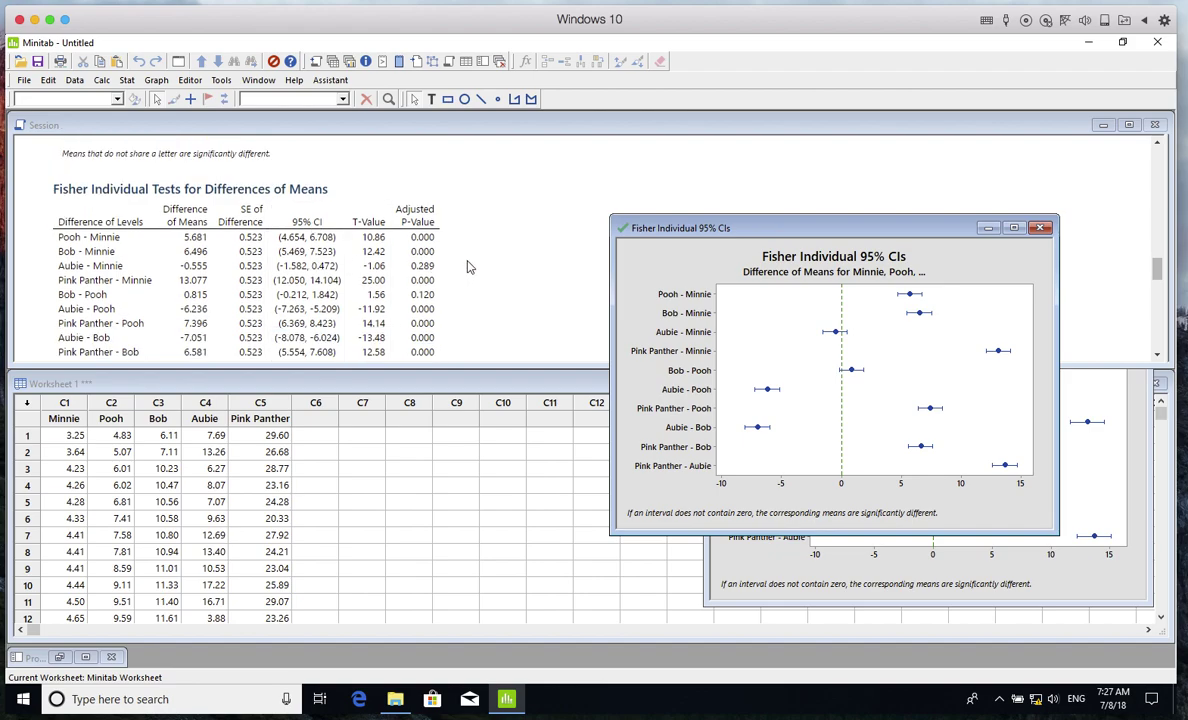
{"action": "scroll", "coordinate": [470, 268], "scroll_direction": "down", "scroll_amount": 2}
{"action": "scroll", "coordinate": [470, 268], "scroll_direction": "down", "scroll_amount": 5}
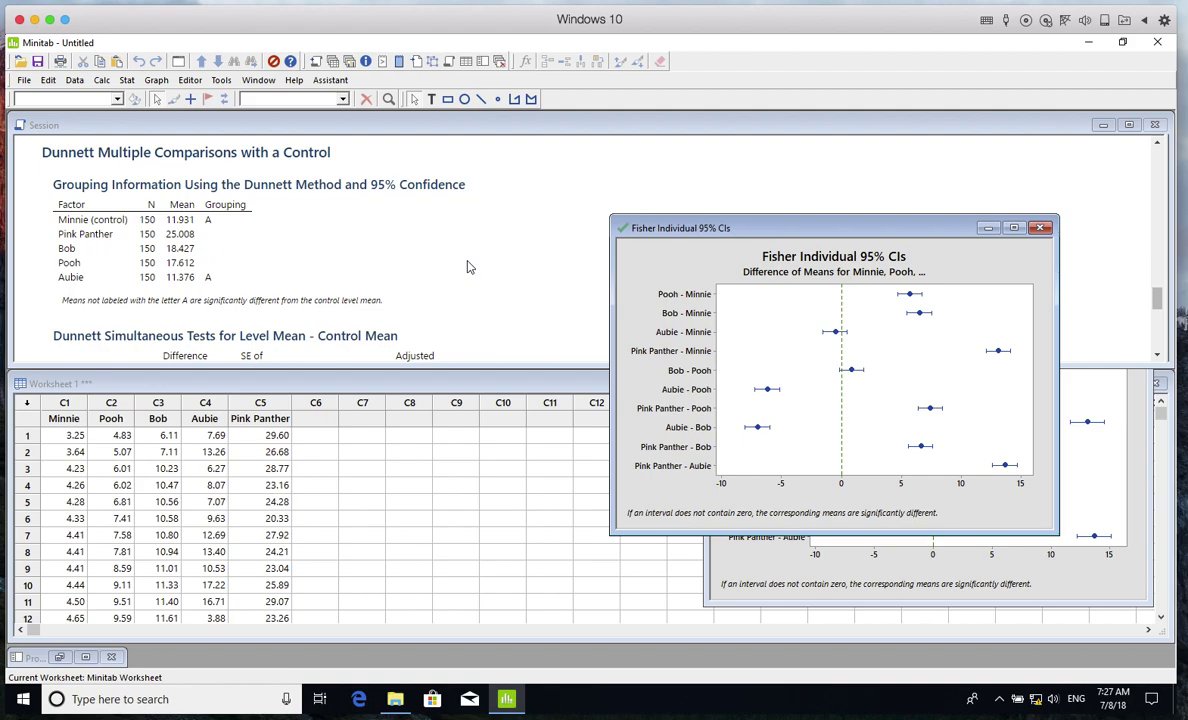
{"action": "scroll", "coordinate": [470, 268], "scroll_direction": "down", "scroll_amount": 4}
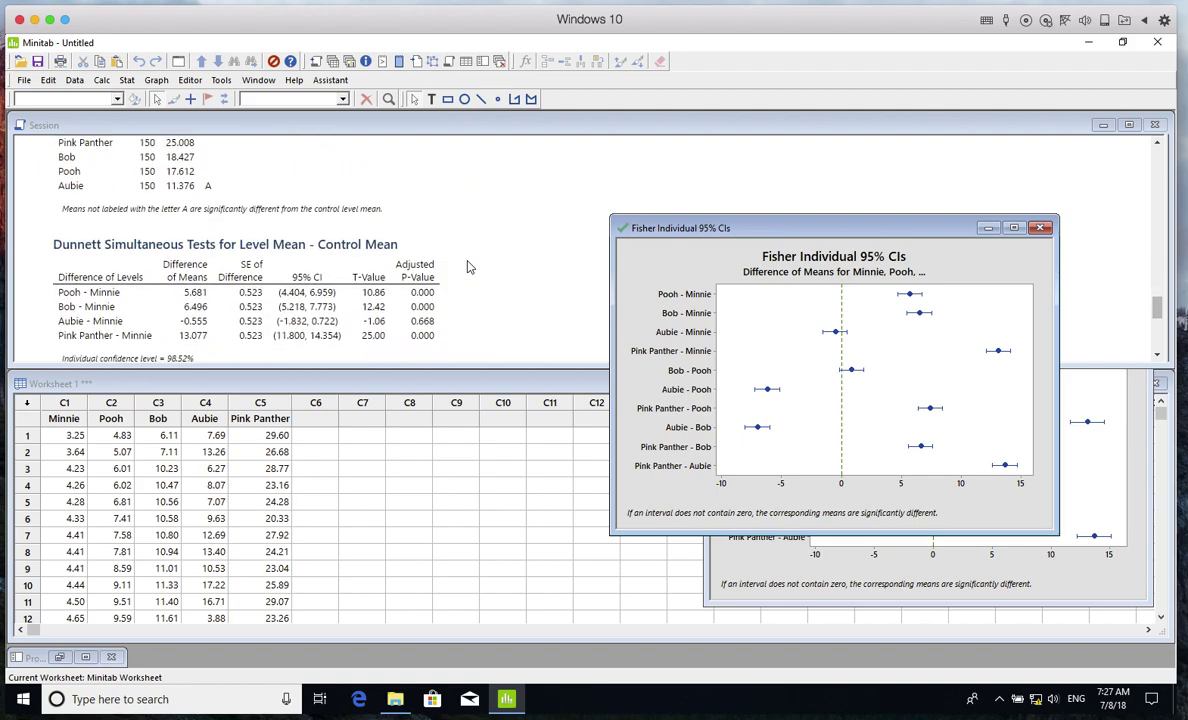
{"action": "scroll", "coordinate": [470, 268], "scroll_direction": "up", "scroll_amount": 2}
{"action": "scroll", "coordinate": [470, 268], "scroll_direction": "down", "scroll_amount": 4}
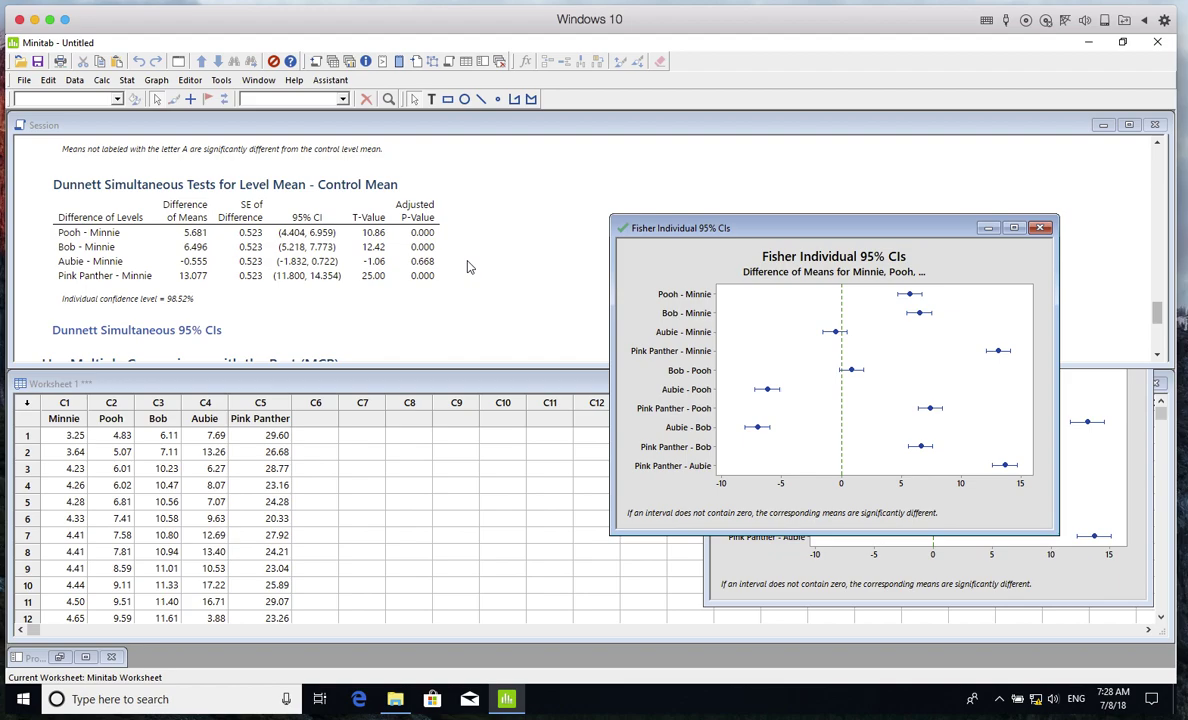
{"action": "scroll", "coordinate": [470, 267], "scroll_direction": "down", "scroll_amount": 4}
{"action": "scroll", "coordinate": [470, 267], "scroll_direction": "up", "scroll_amount": 1}
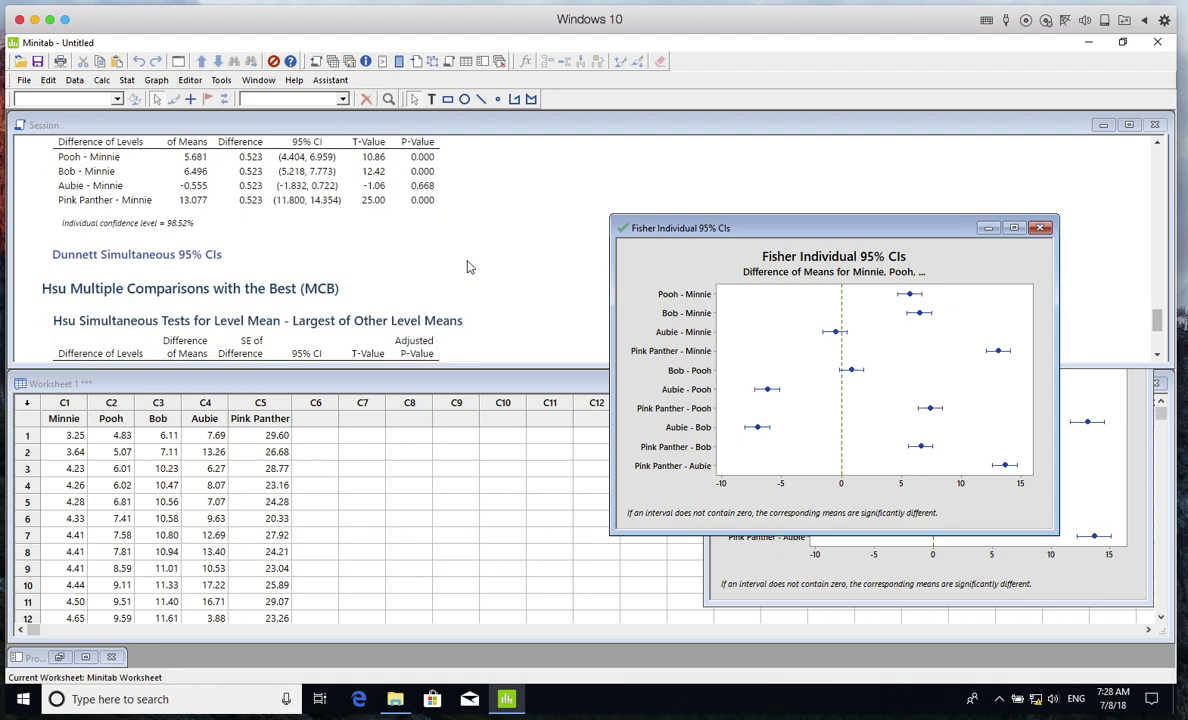
{"action": "scroll", "coordinate": [470, 268], "scroll_direction": "up", "scroll_amount": 6}
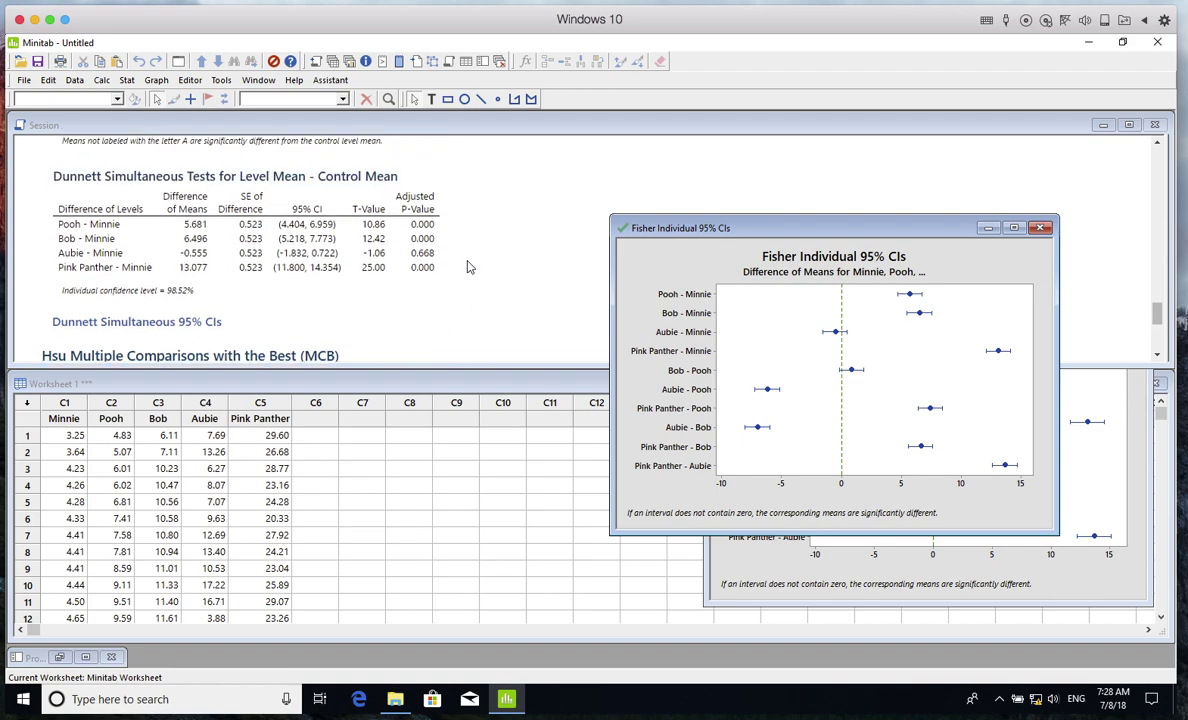
{"action": "scroll", "coordinate": [467, 265], "scroll_direction": "down", "scroll_amount": 3}
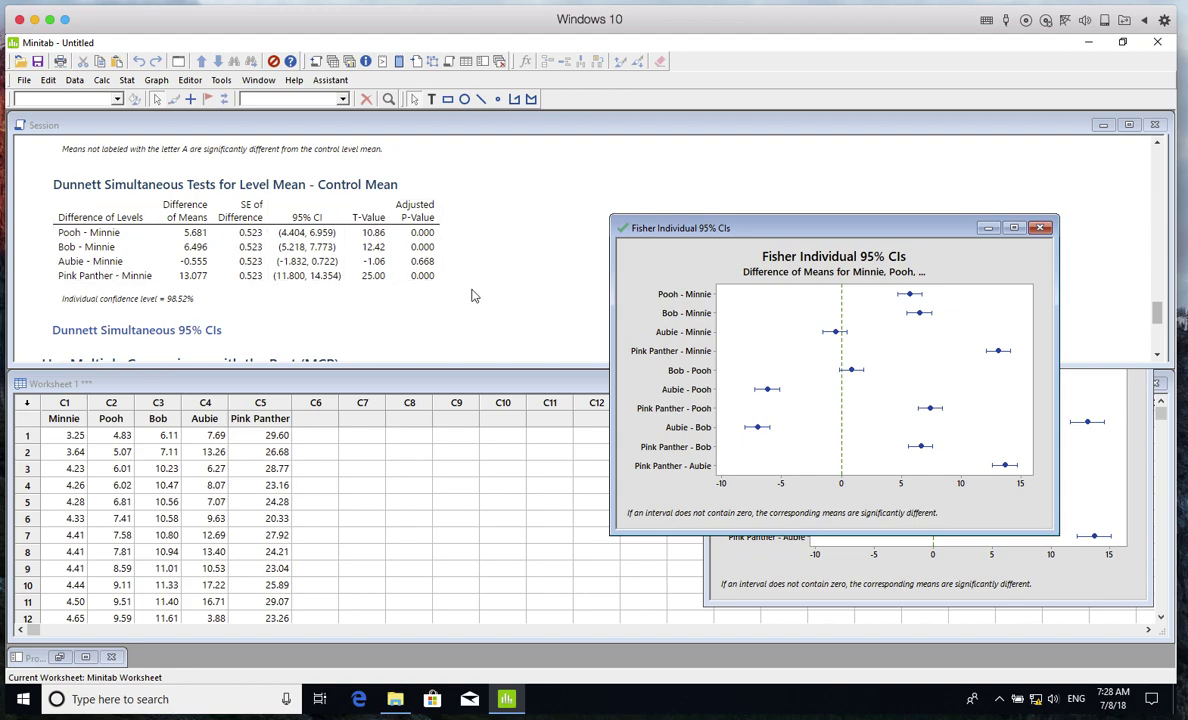
{"action": "scroll", "coordinate": [474, 296], "scroll_direction": "down", "scroll_amount": 5}
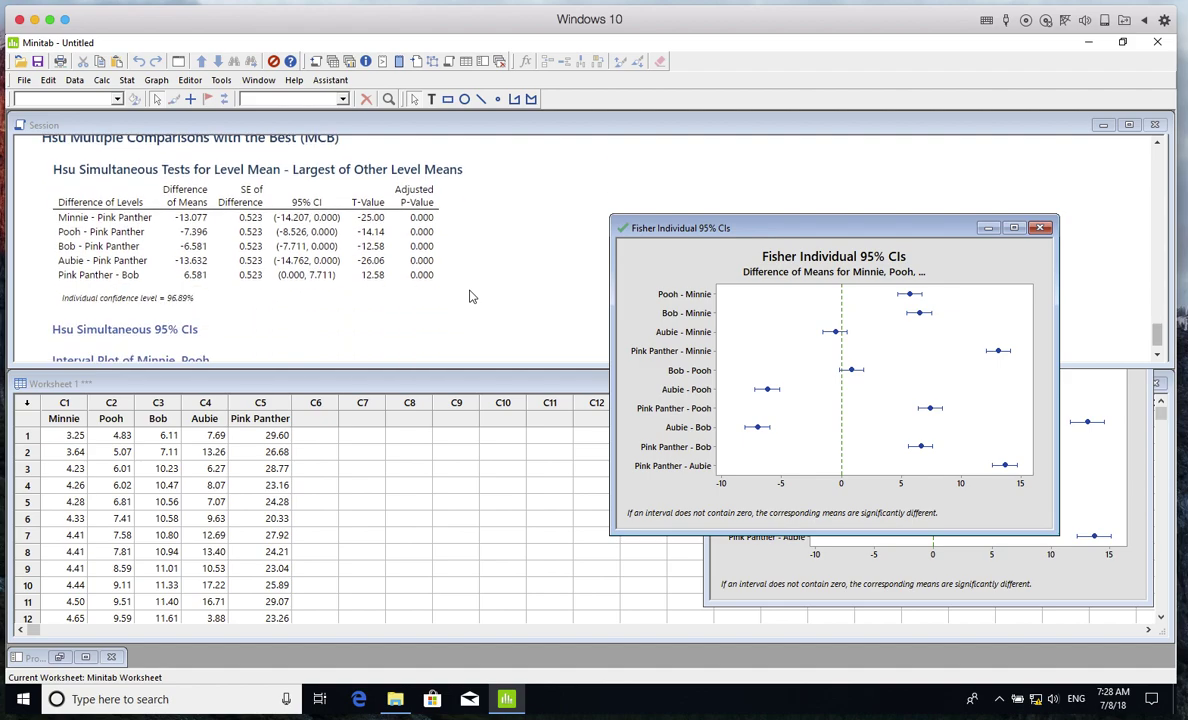
{"action": "scroll", "coordinate": [472, 296], "scroll_direction": "down", "scroll_amount": 1}
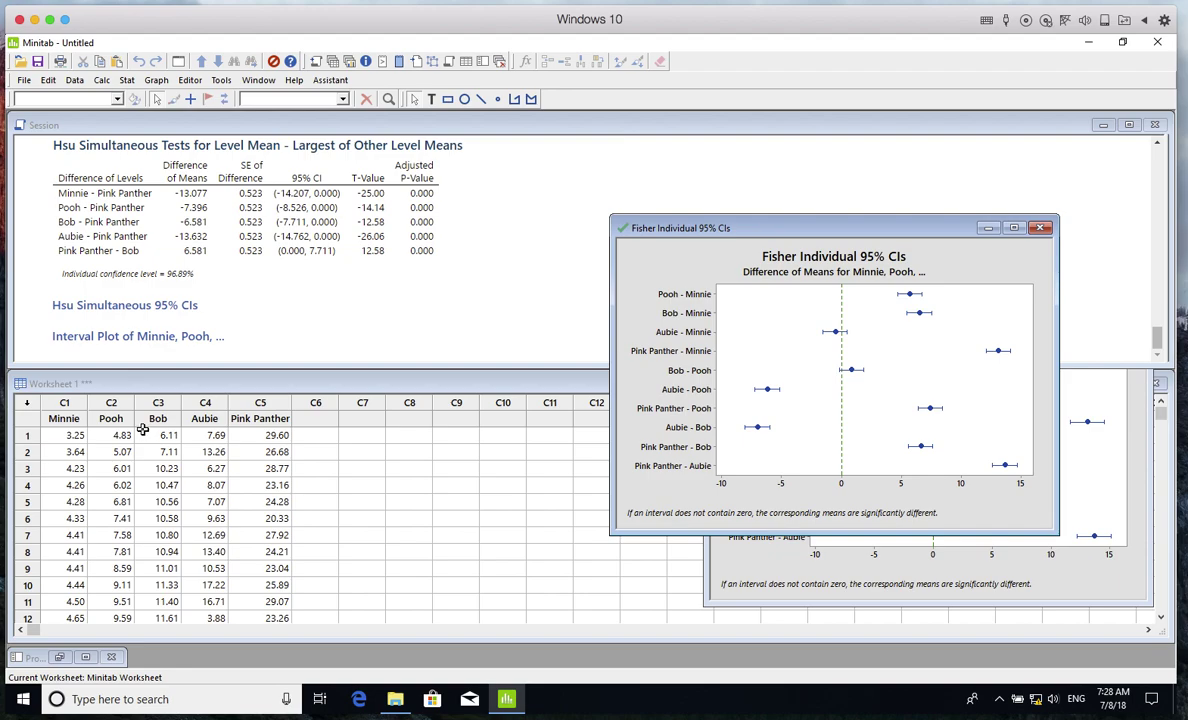
{"action": "left_click_drag", "start_coordinate": [390, 157], "coordinate": [347, 256]}
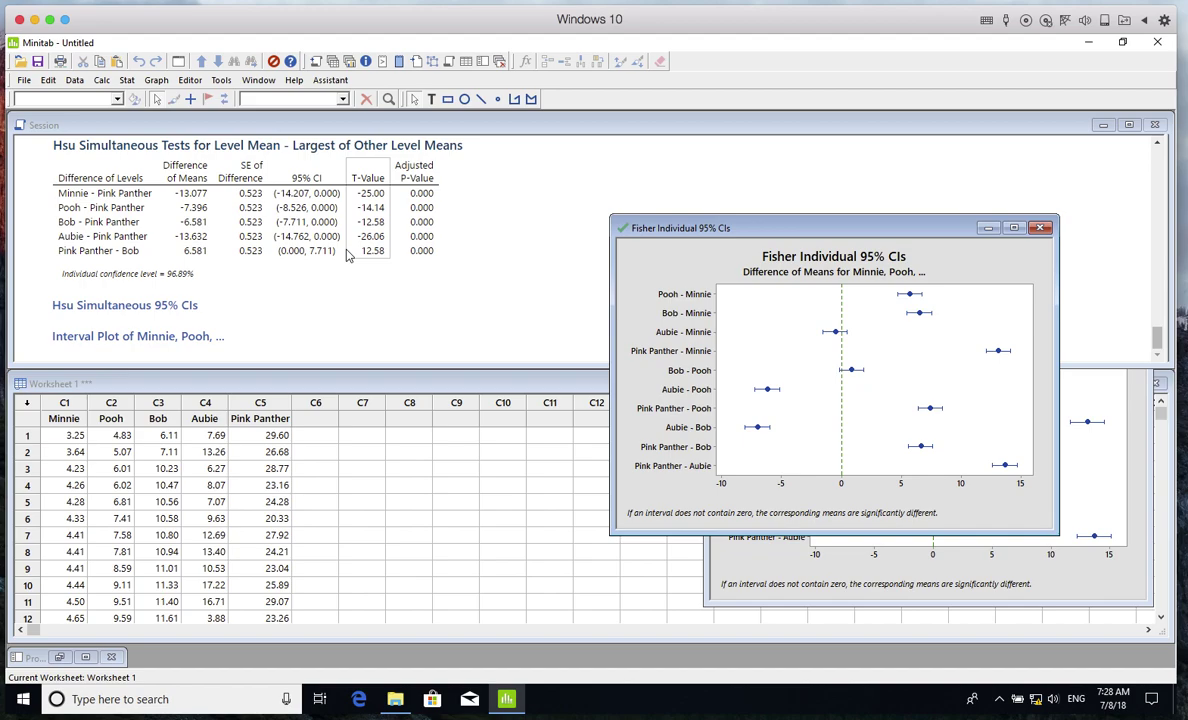